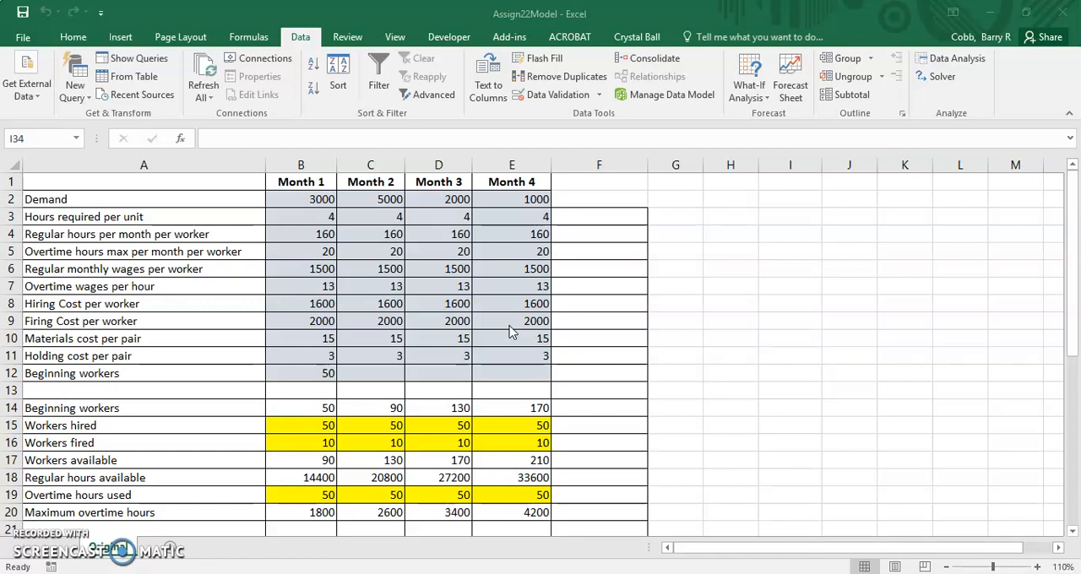
Step: Label cell A40 below the cost table "Ending inventory"
{"action": "scroll", "coordinate": [396, 368], "scroll_direction": "down", "scroll_amount": 6}
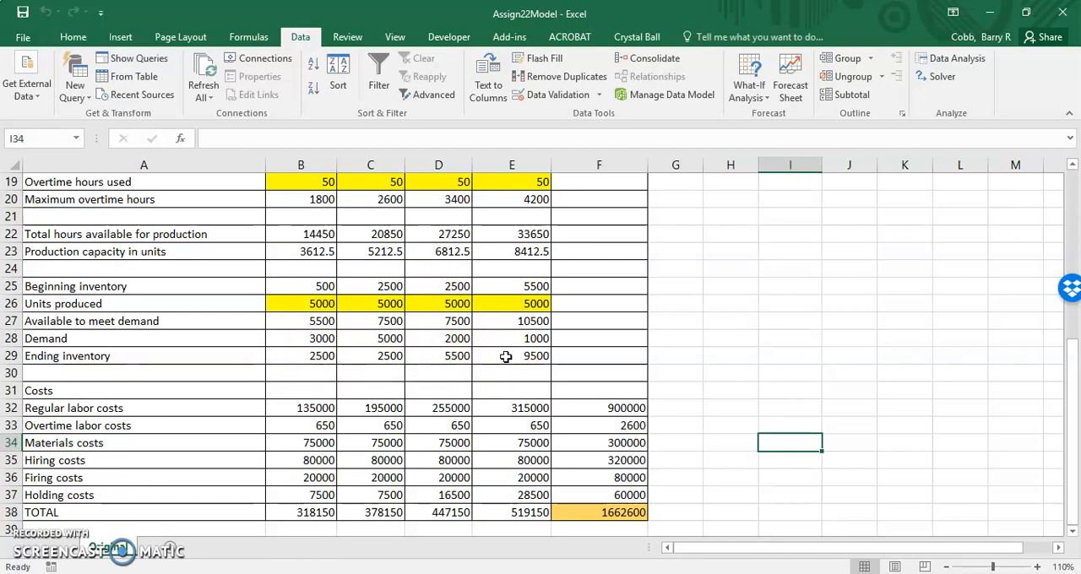
{"action": "scroll", "coordinate": [505, 356], "scroll_direction": "down", "scroll_amount": 2}
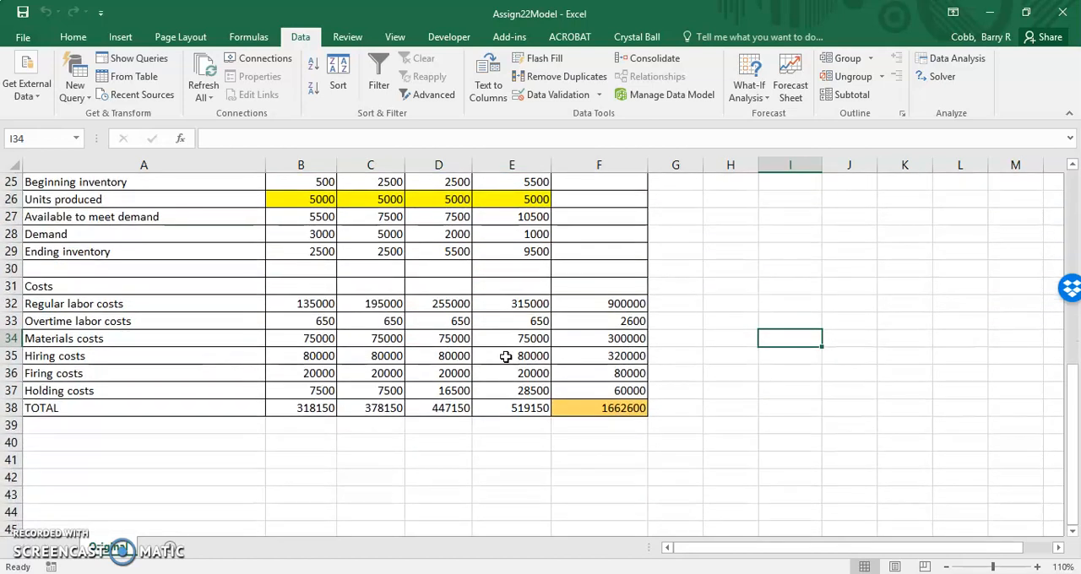
{"action": "left_click", "coordinate": [152, 448]}
{"action": "type", "text": "E"}
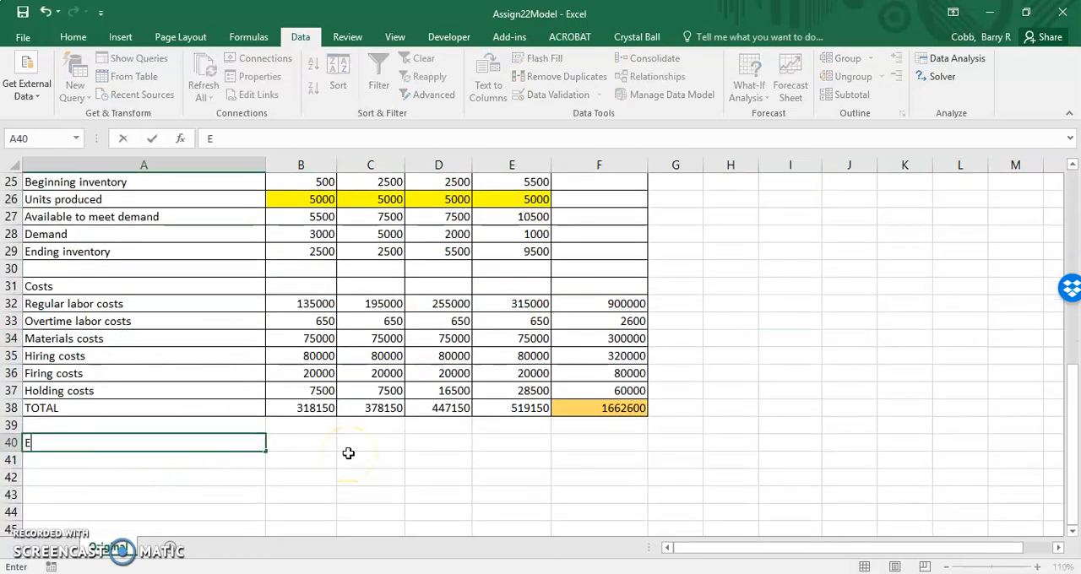
{"action": "type", "text": "nding inventor"}
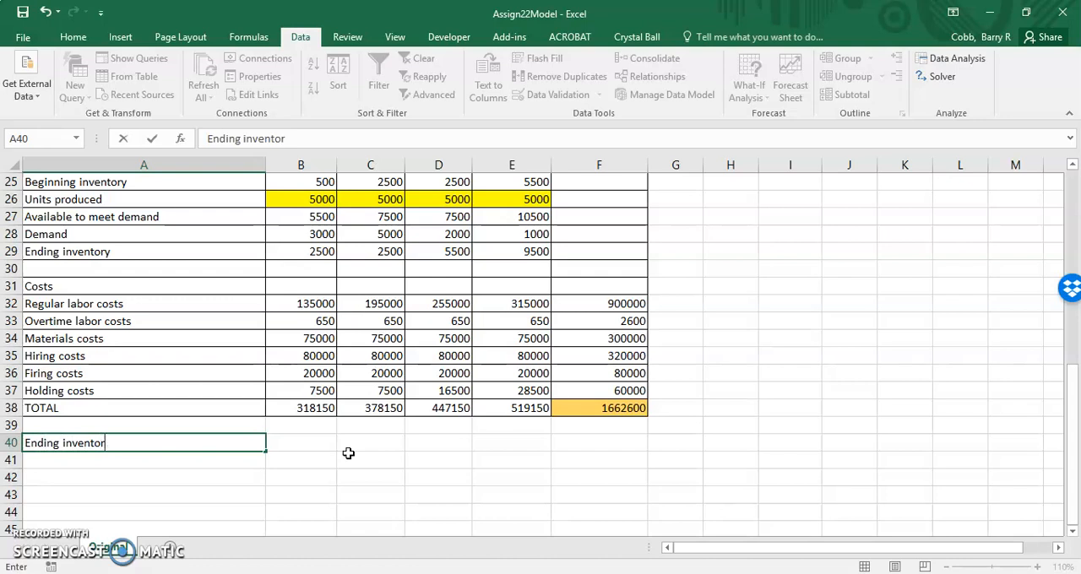
{"action": "type", "text": "y"}
{"action": "key", "text": "Tab"}
Step: Link B40 to the month 1 ending inventory with =B29 and fill the formula across to E40
{"action": "type", "text": "="}
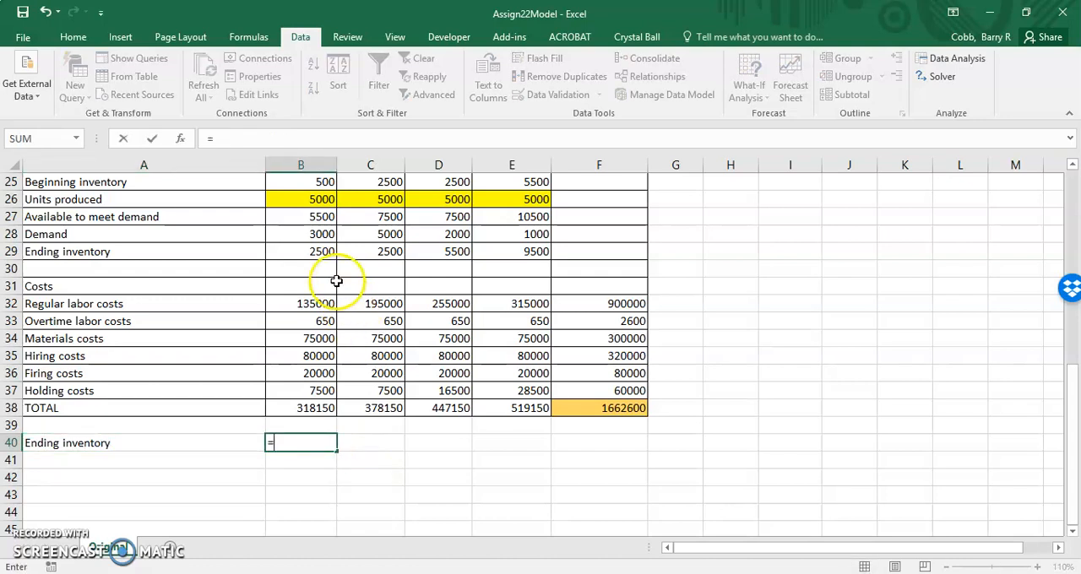
{"action": "left_click_drag", "start_coordinate": [331, 251], "coordinate": [514, 251]}
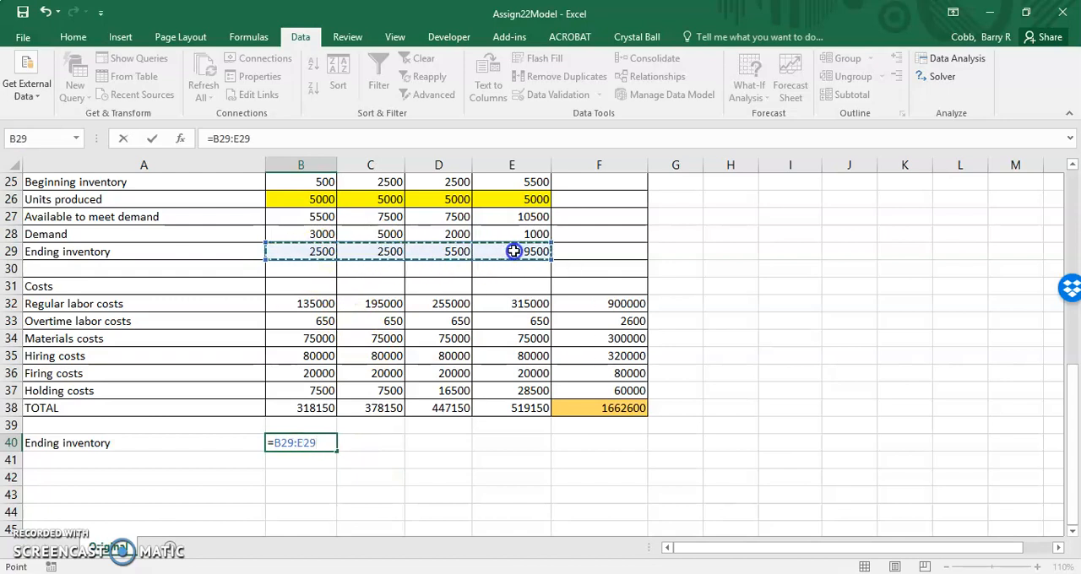
{"action": "key", "text": "BackSpace"}
{"action": "key", "text": "BackSpace"}
{"action": "key", "text": "BackSpace"}
{"action": "key", "text": "BackSpace"}
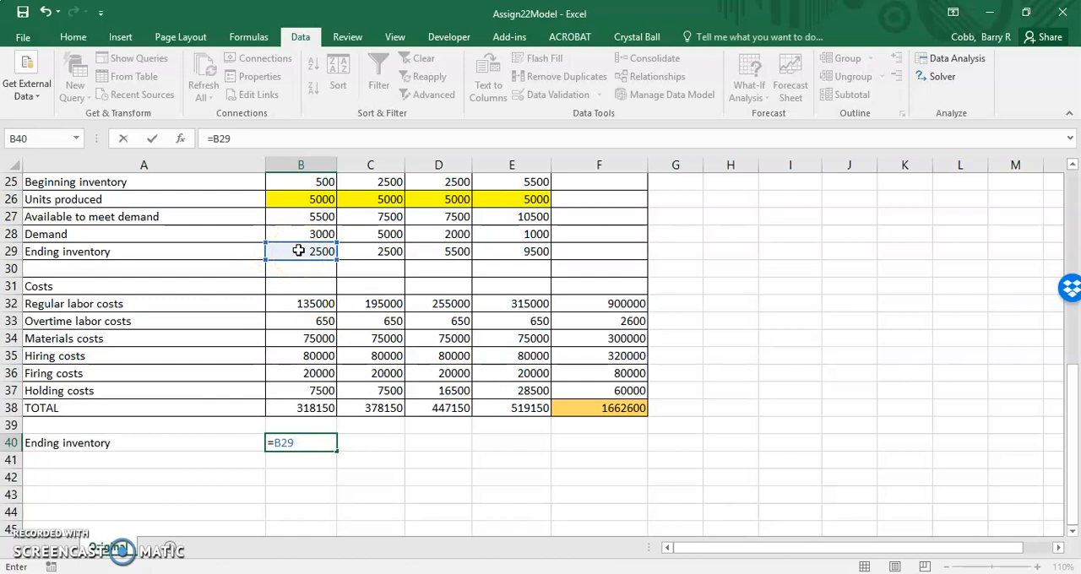
{"action": "key", "text": "Return"}
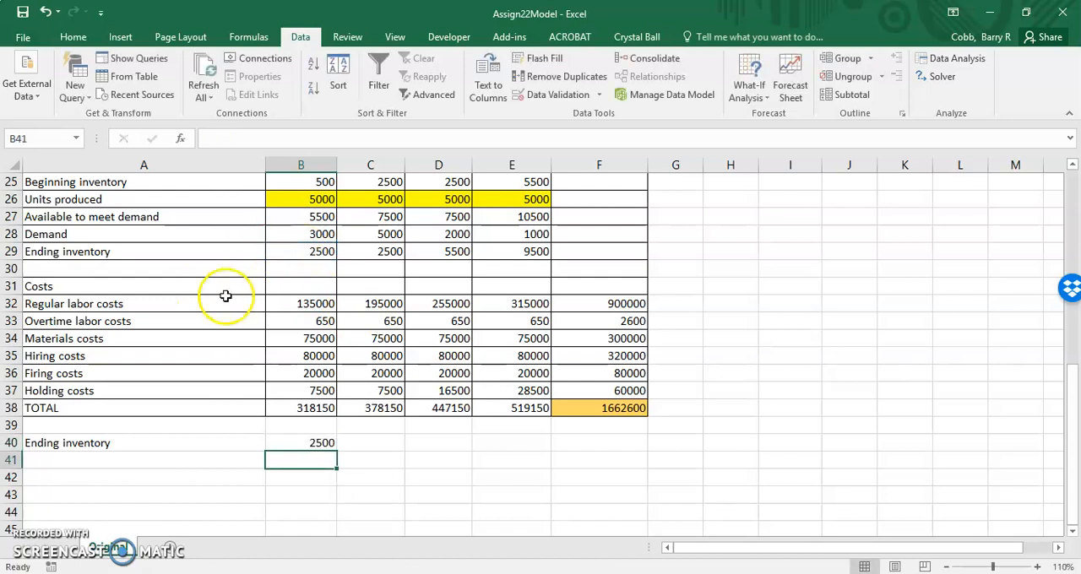
{"action": "left_click", "coordinate": [323, 446]}
{"action": "left_click_drag", "start_coordinate": [337, 451], "coordinate": [532, 460]}
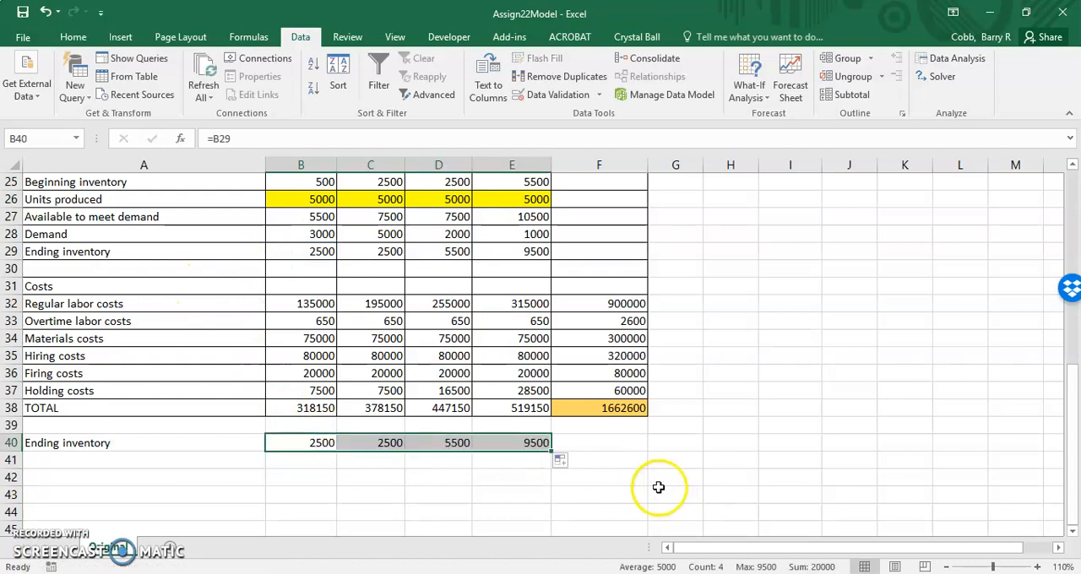
Step: Complete the ending inventory constraint with ">=" in F40 and 0 in G40
{"action": "left_click", "coordinate": [637, 442]}
{"action": "type", "text": ">="}
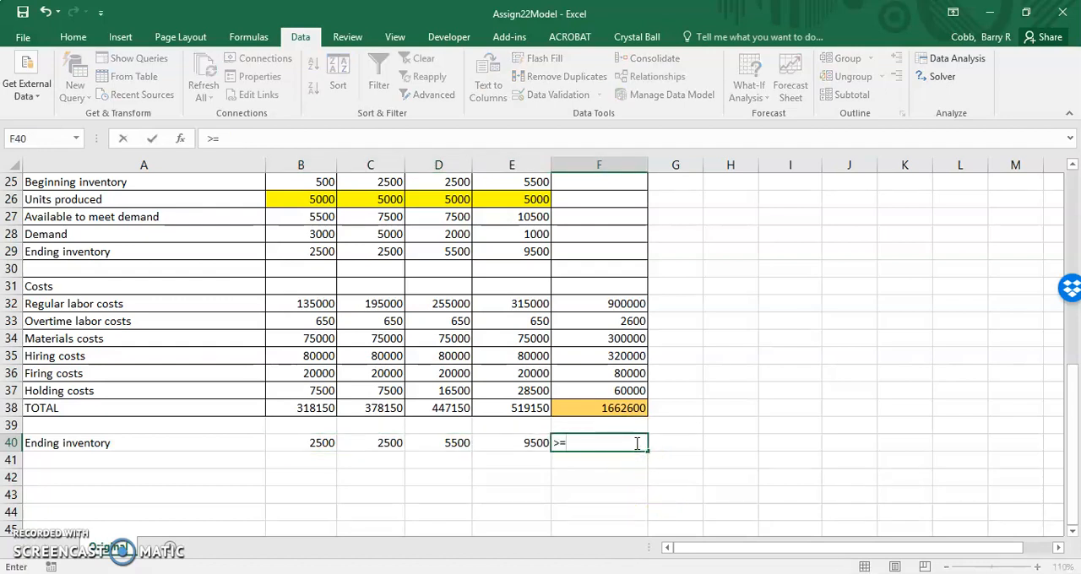
{"action": "key", "text": "Tab"}
{"action": "type", "text": "0"}
{"action": "key", "text": "Return"}
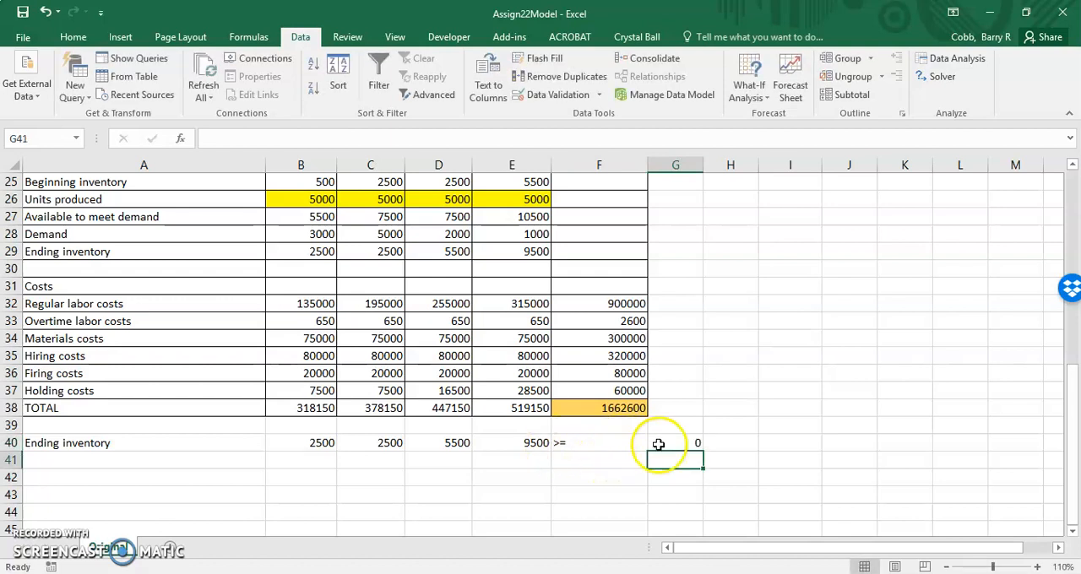
Step: Label cell A41 "Excess overtime hours" for the second constraint row
{"action": "left_click", "coordinate": [130, 462]}
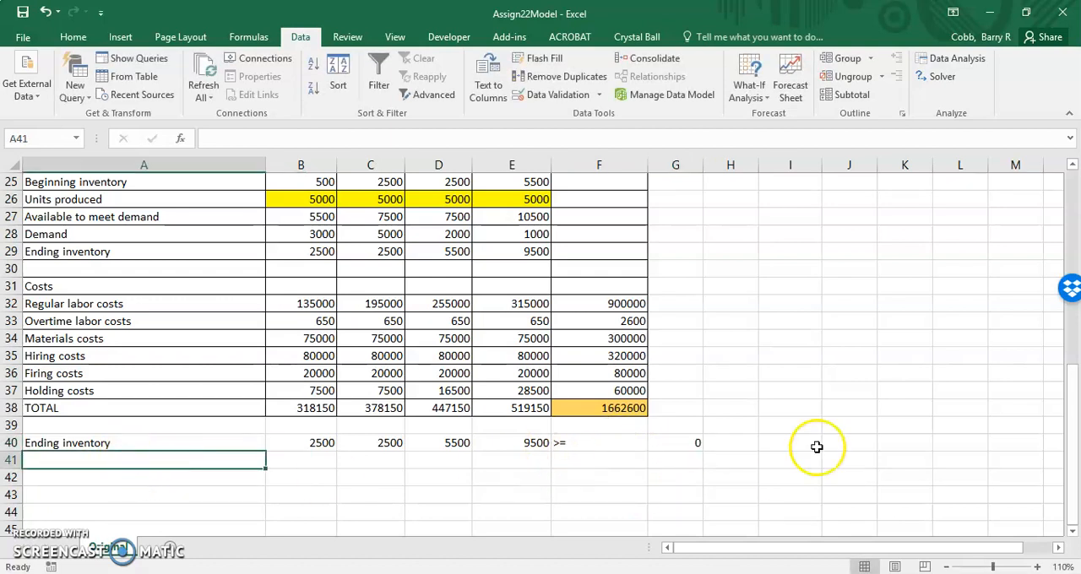
{"action": "scroll", "coordinate": [818, 444], "scroll_direction": "up", "scroll_amount": 3}
{"action": "scroll", "coordinate": [818, 446], "scroll_direction": "up", "scroll_amount": 2}
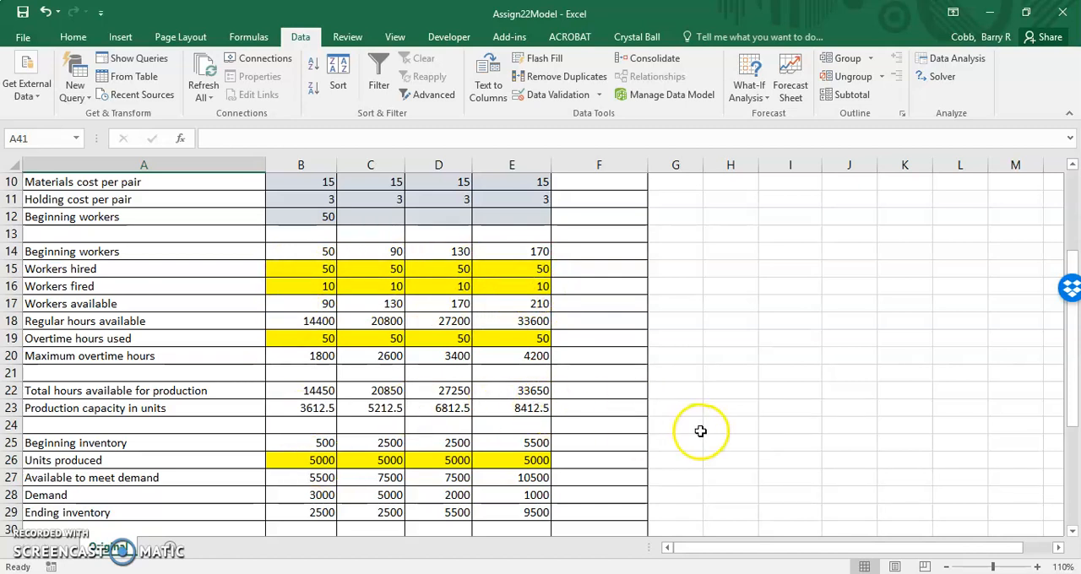
{"action": "scroll", "coordinate": [701, 431], "scroll_direction": "down", "scroll_amount": 3}
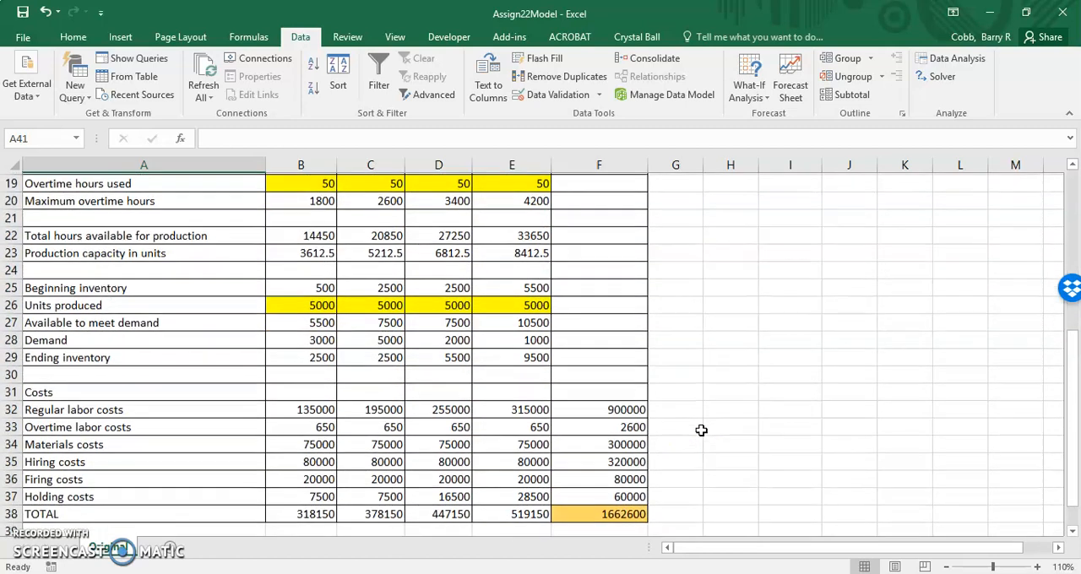
{"action": "scroll", "coordinate": [702, 430], "scroll_direction": "down", "scroll_amount": 2}
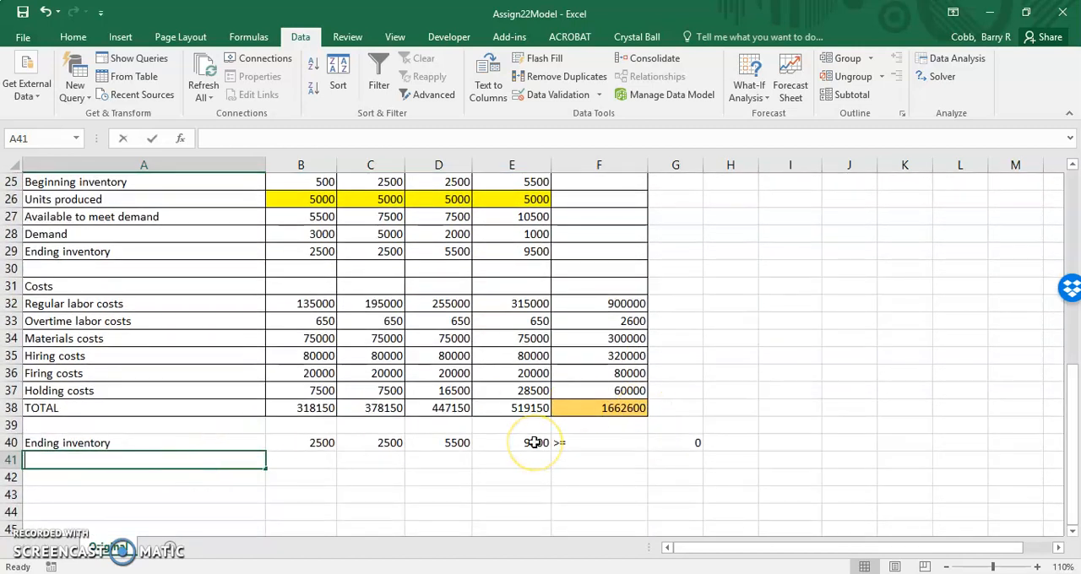
{"action": "type", "text": "Excess"}
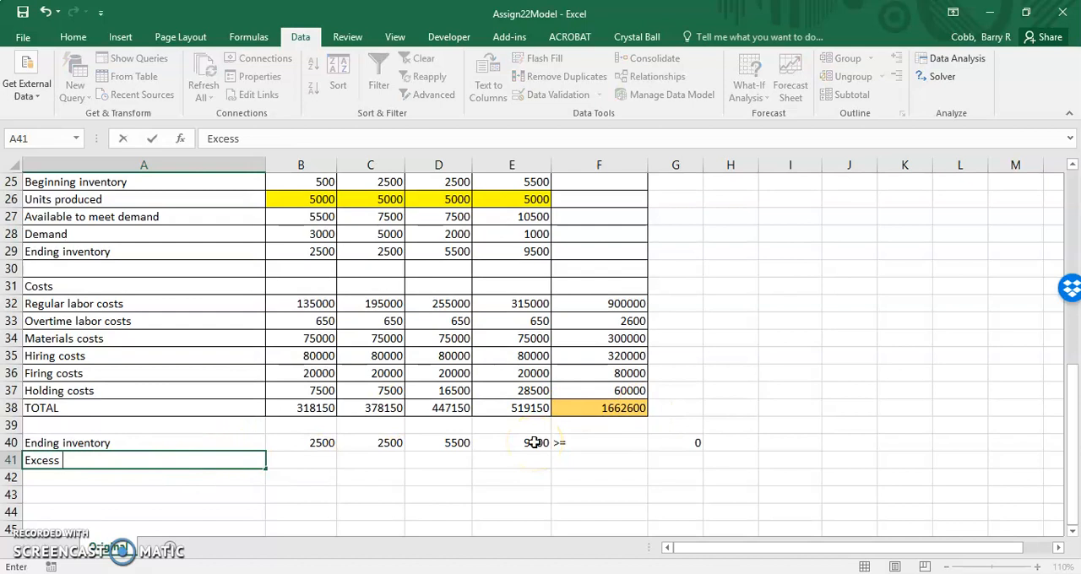
{"action": "type", "text": " overtime hours"}
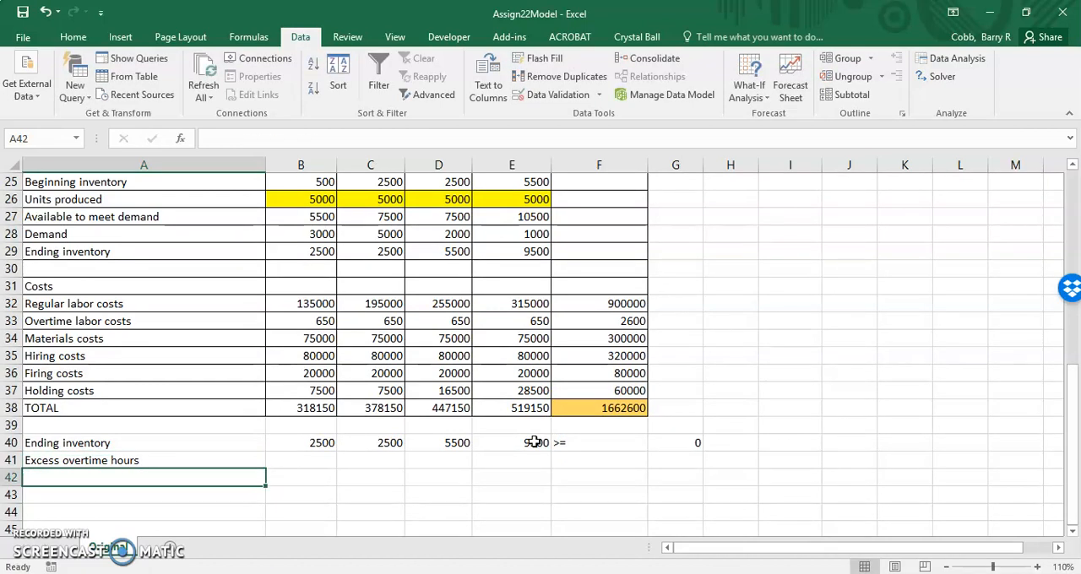
{"action": "key", "text": "Tab"}
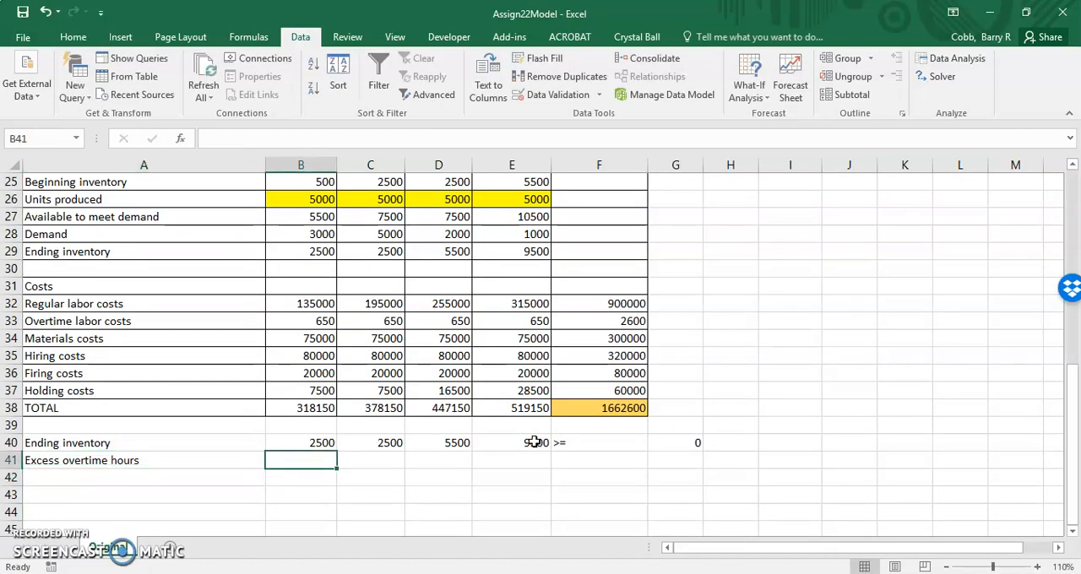
Step: Calculate excess overtime hours in B41 as maximum minus used hours, =B20-B19, and fill it across to E41
{"action": "type", "text": "="}
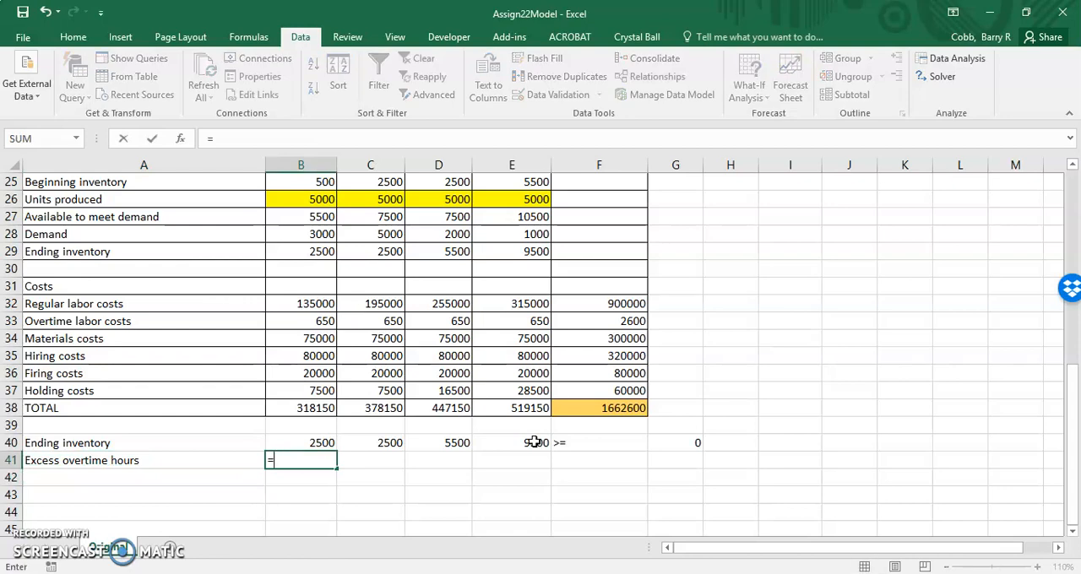
{"action": "scroll", "coordinate": [535, 443], "scroll_direction": "up", "scroll_amount": 3}
{"action": "left_click", "coordinate": [314, 249]}
{"action": "type", "text": "-"}
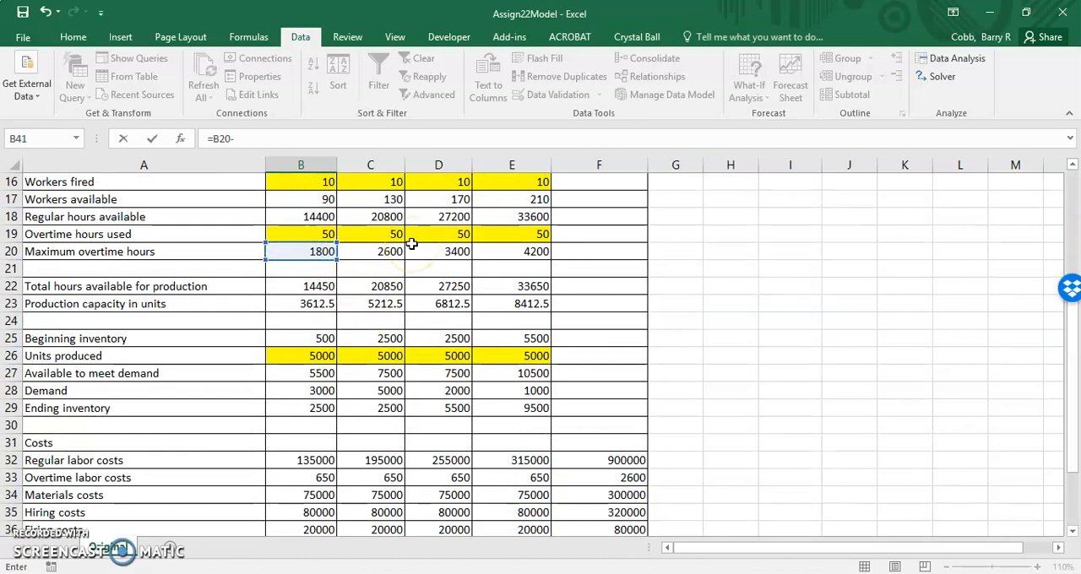
{"action": "left_click", "coordinate": [285, 234]}
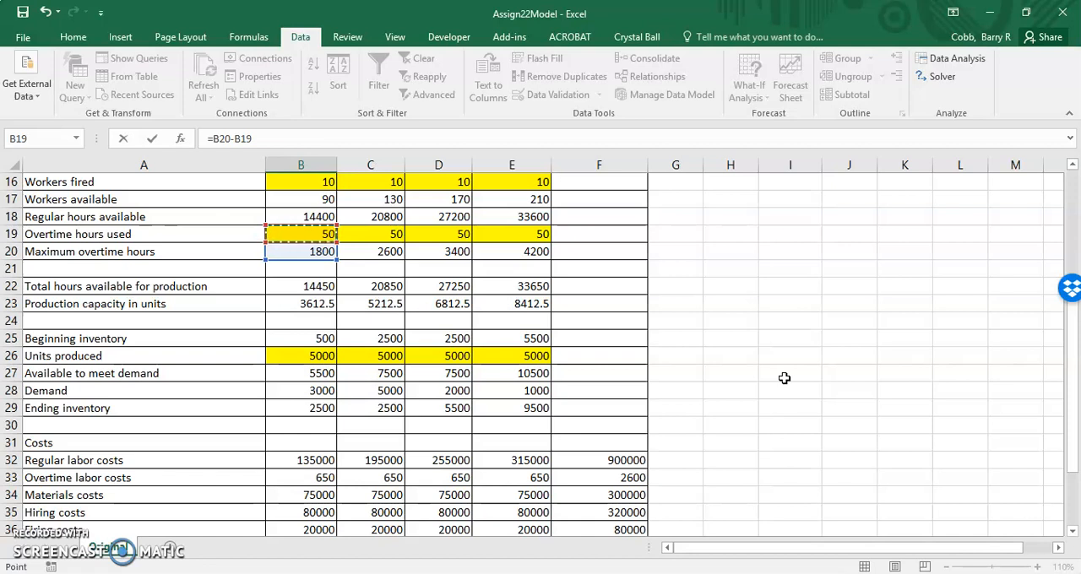
{"action": "key", "text": "Return"}
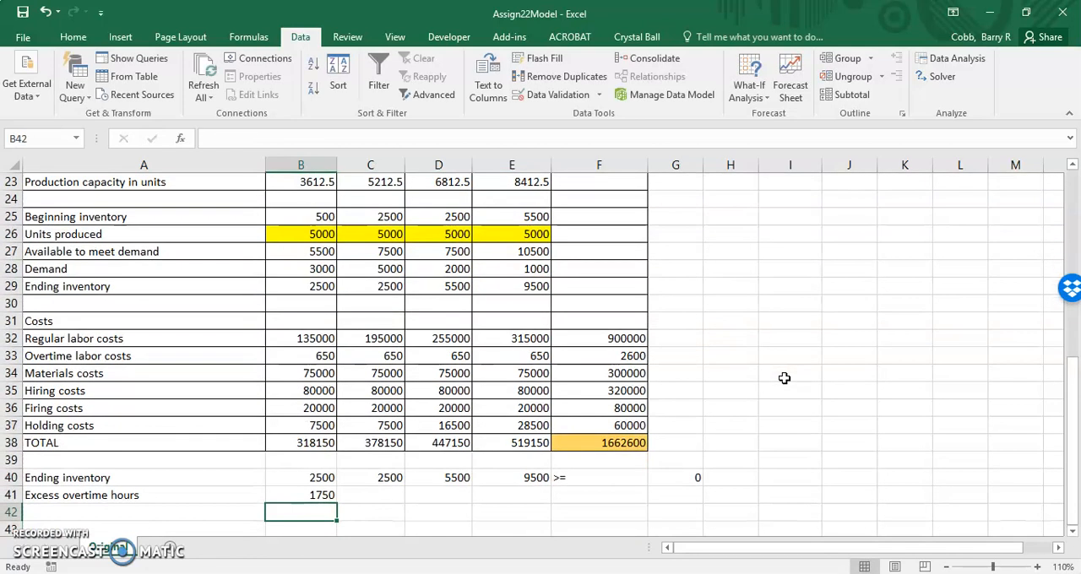
{"action": "left_click", "coordinate": [328, 497]}
{"action": "left_click_drag", "start_coordinate": [337, 505], "coordinate": [528, 499]}
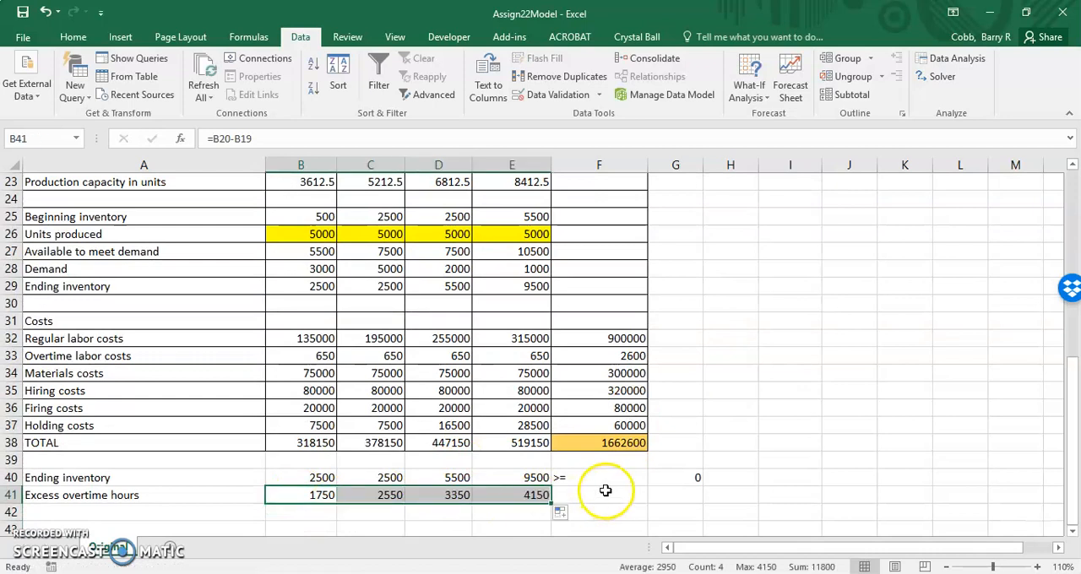
Step: Copy the ">=" sign and the 0 limit from F40:G40 down to the excess overtime hours row
{"action": "left_click", "coordinate": [604, 479]}
{"action": "left_click_drag", "start_coordinate": [604, 479], "coordinate": [667, 490]}
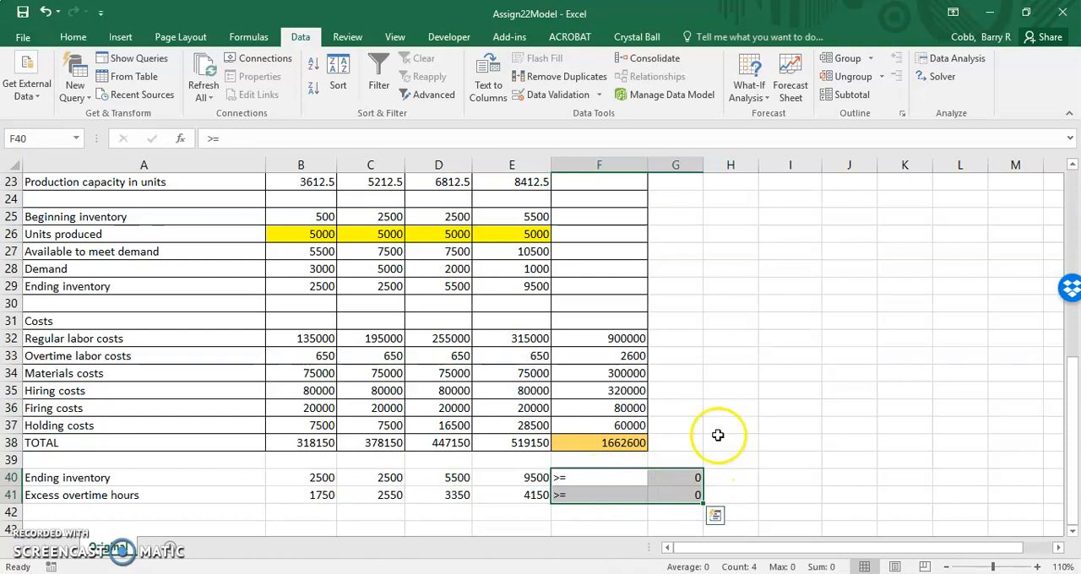
{"action": "key", "text": "ctrl+d"}
{"action": "left_click", "coordinate": [713, 406]}
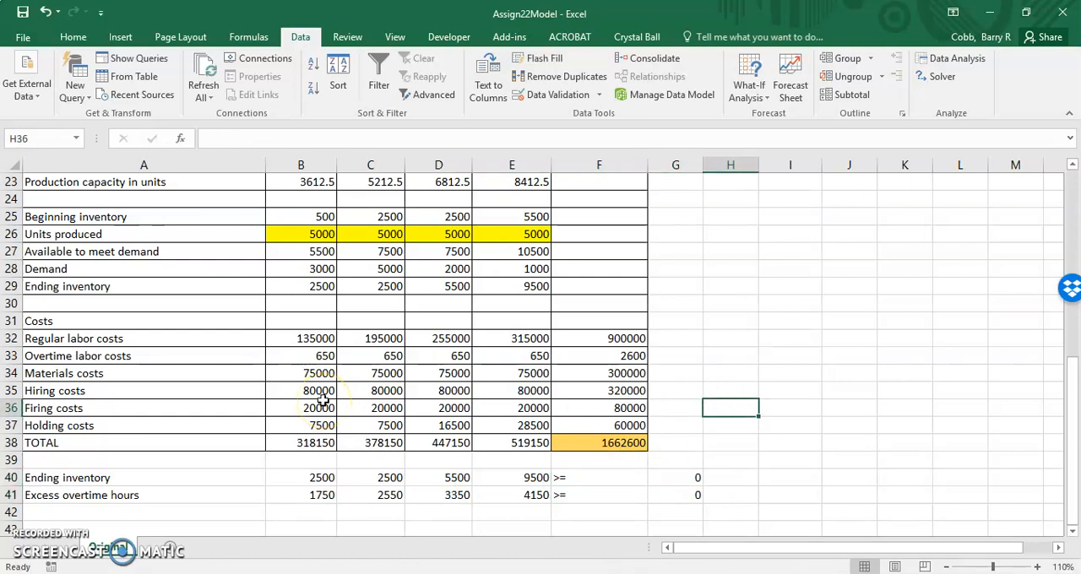
Step: Label cell A42 "Excess capacity" for the third constraint row
{"action": "scroll", "coordinate": [323, 400], "scroll_direction": "down", "scroll_amount": 1}
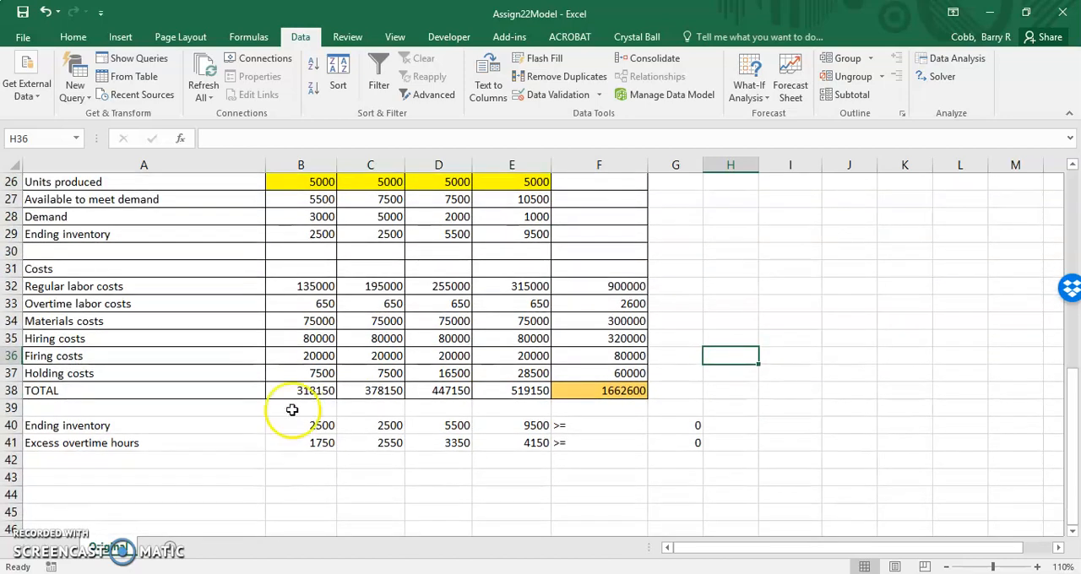
{"action": "left_click", "coordinate": [93, 461]}
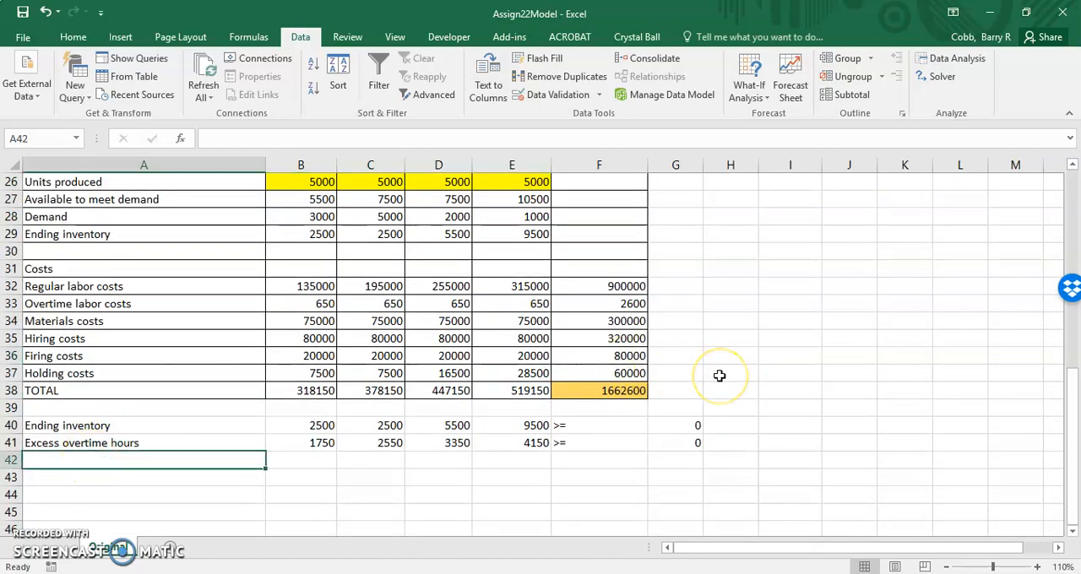
{"action": "scroll", "coordinate": [719, 376], "scroll_direction": "up", "scroll_amount": 5}
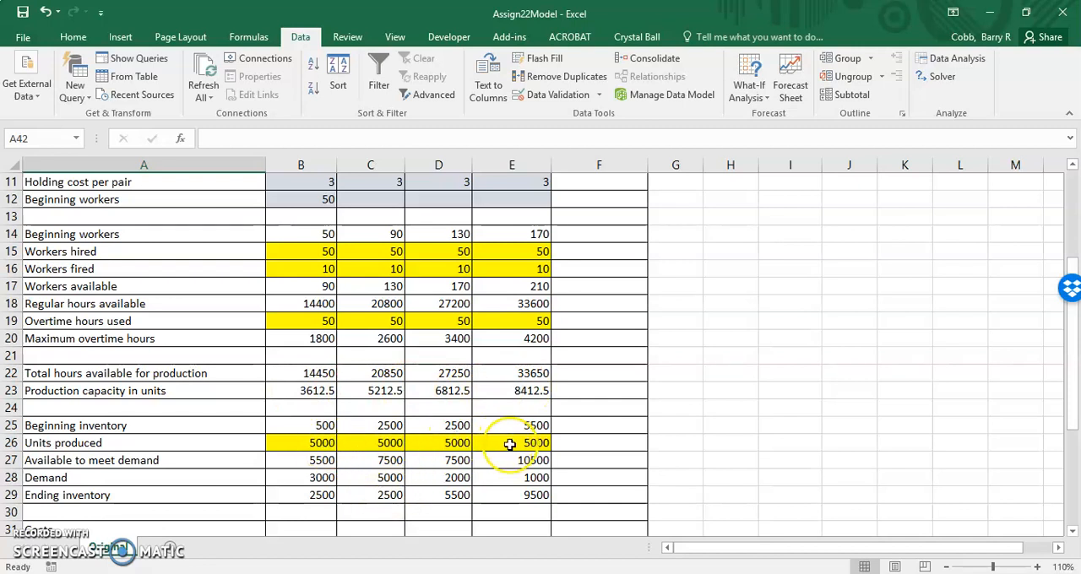
{"action": "scroll", "coordinate": [510, 444], "scroll_direction": "down", "scroll_amount": 5}
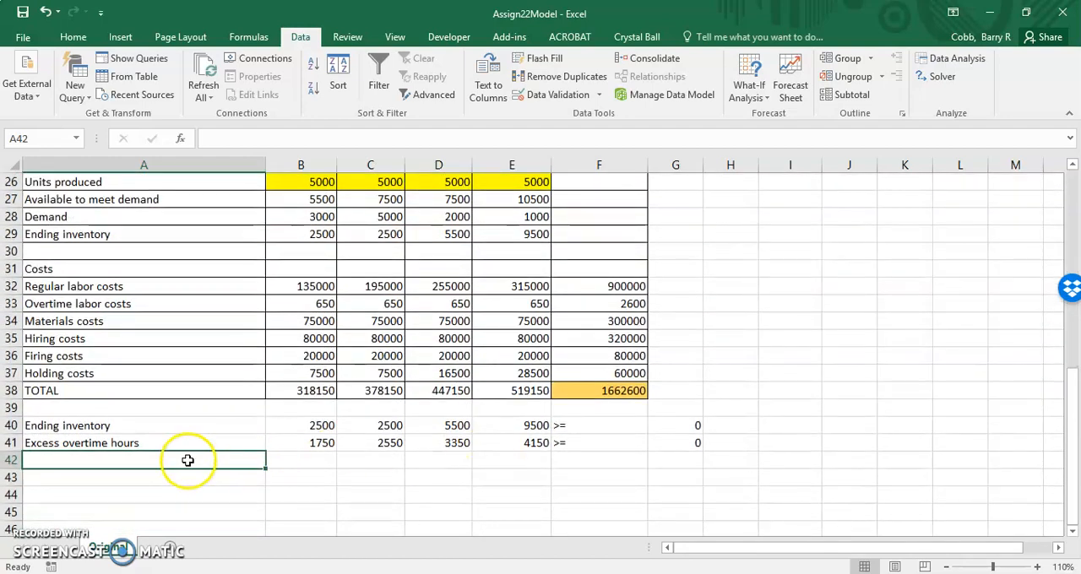
{"action": "type", "text": "Excess"}
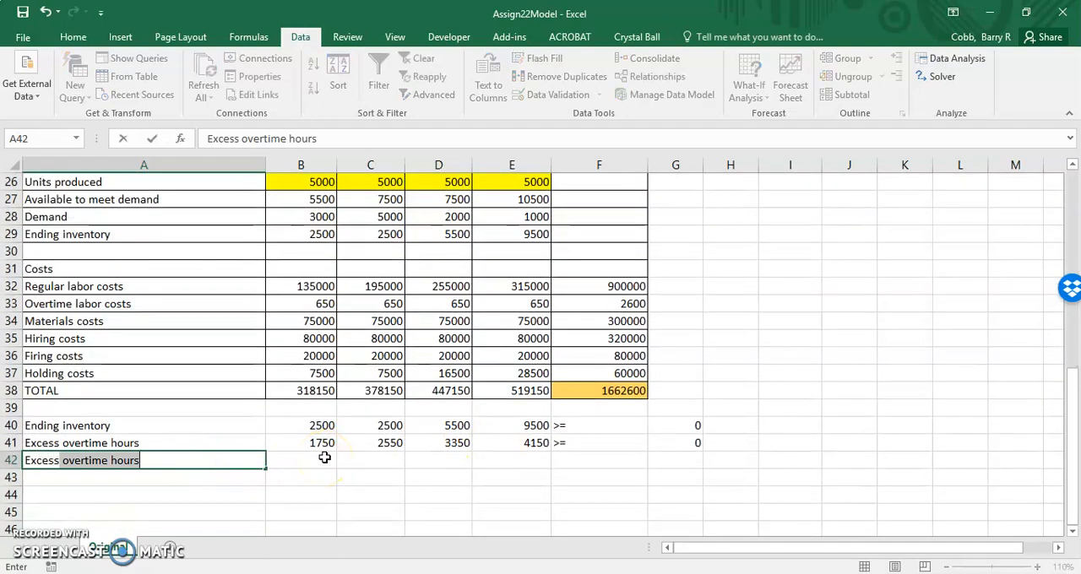
{"action": "type", "text": " capacity"}
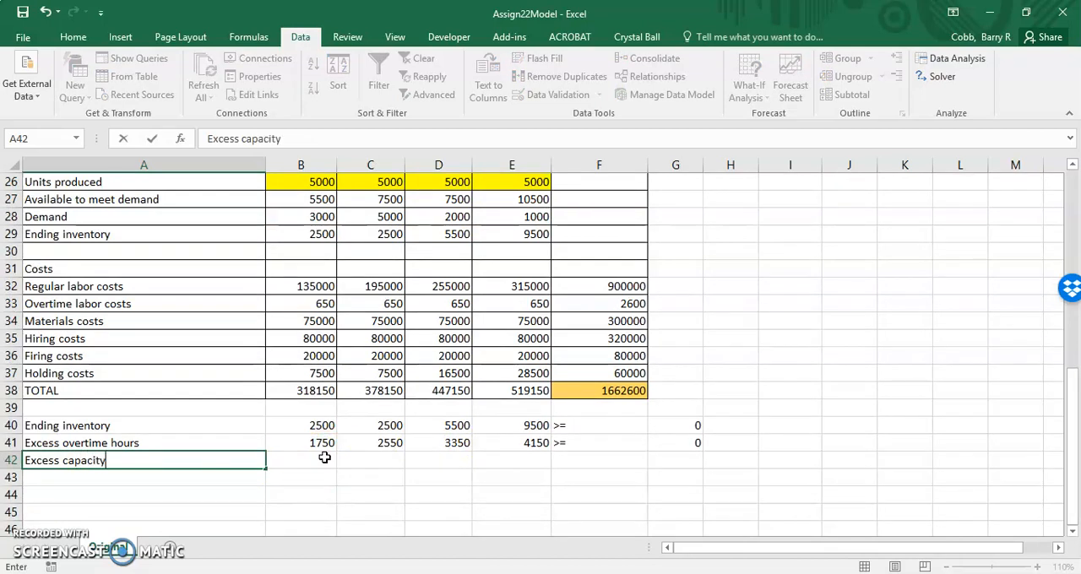
{"action": "left_click", "coordinate": [325, 457]}
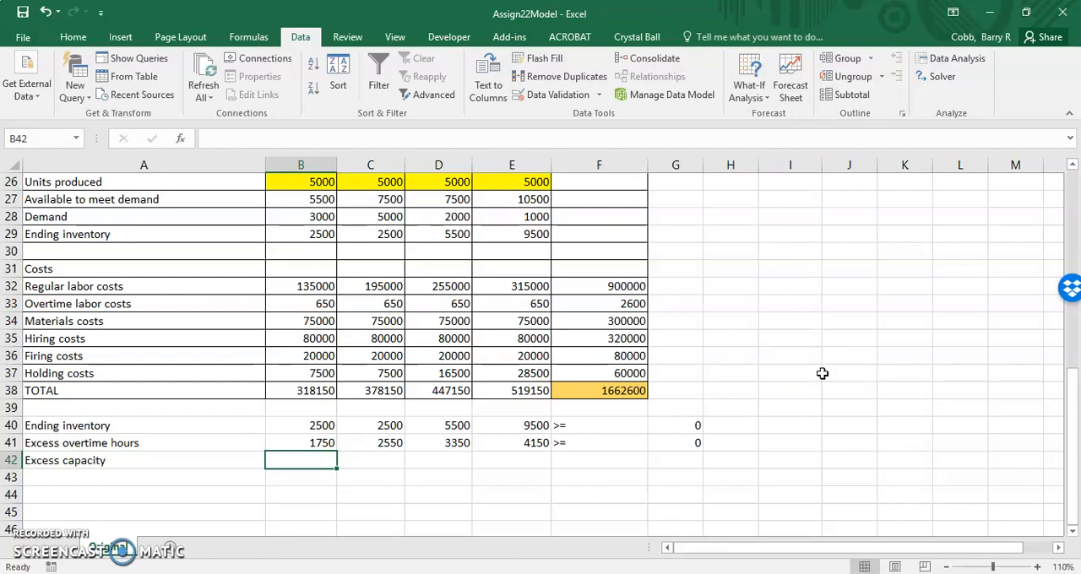
Step: Calculate excess capacity in B42 as production capacity minus units produced, =B23-B26, and fill it across to E42
{"action": "type", "text": "="}
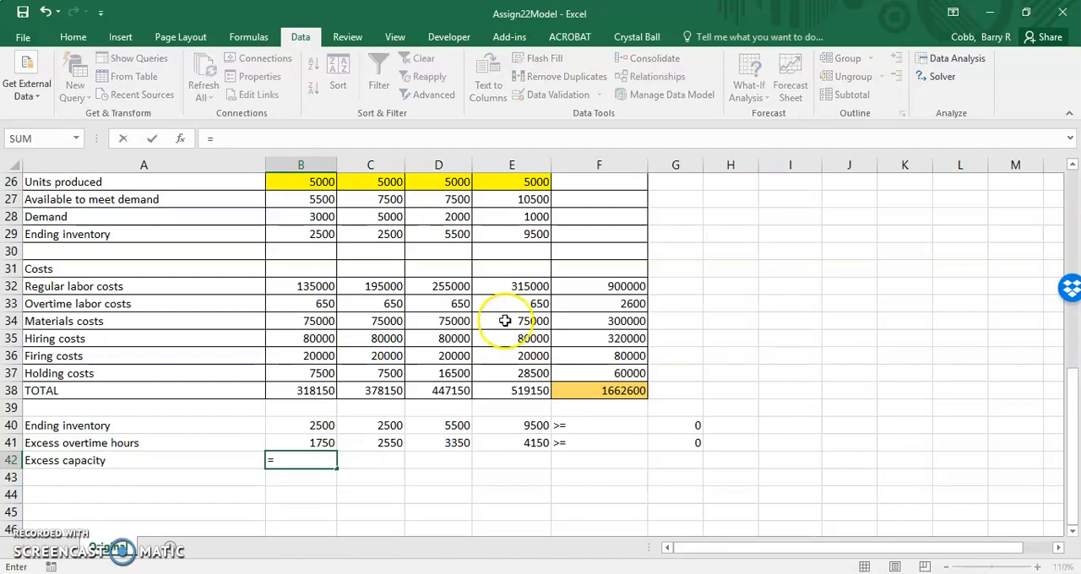
{"action": "scroll", "coordinate": [505, 321], "scroll_direction": "up", "scroll_amount": 2}
{"action": "scroll", "coordinate": [506, 321], "scroll_direction": "up", "scroll_amount": 1}
{"action": "left_click", "coordinate": [297, 287]}
{"action": "type", "text": "-"}
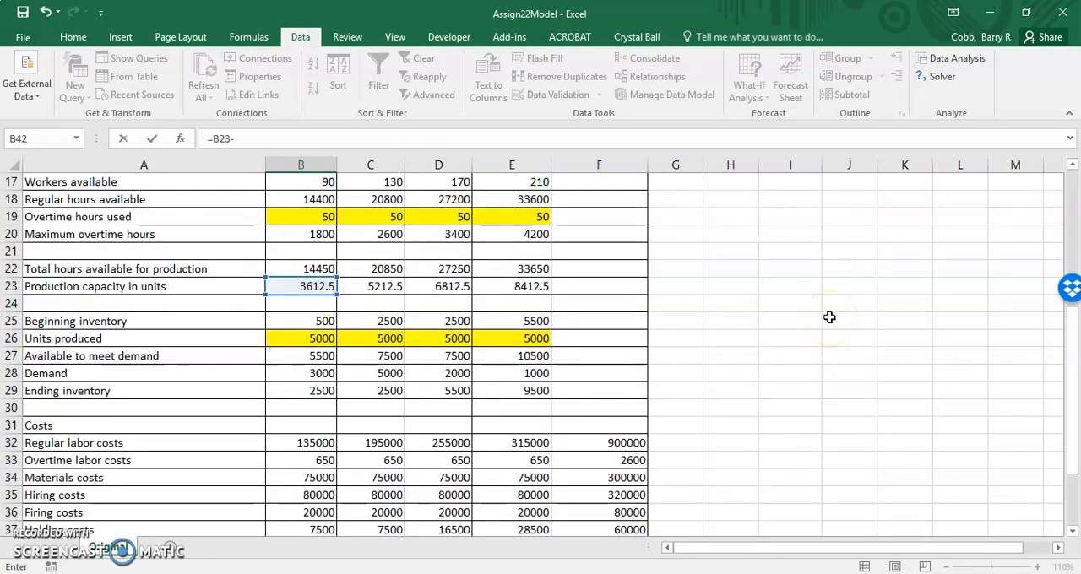
{"action": "left_click", "coordinate": [321, 338]}
{"action": "scroll", "coordinate": [923, 456], "scroll_direction": "down", "scroll_amount": 3}
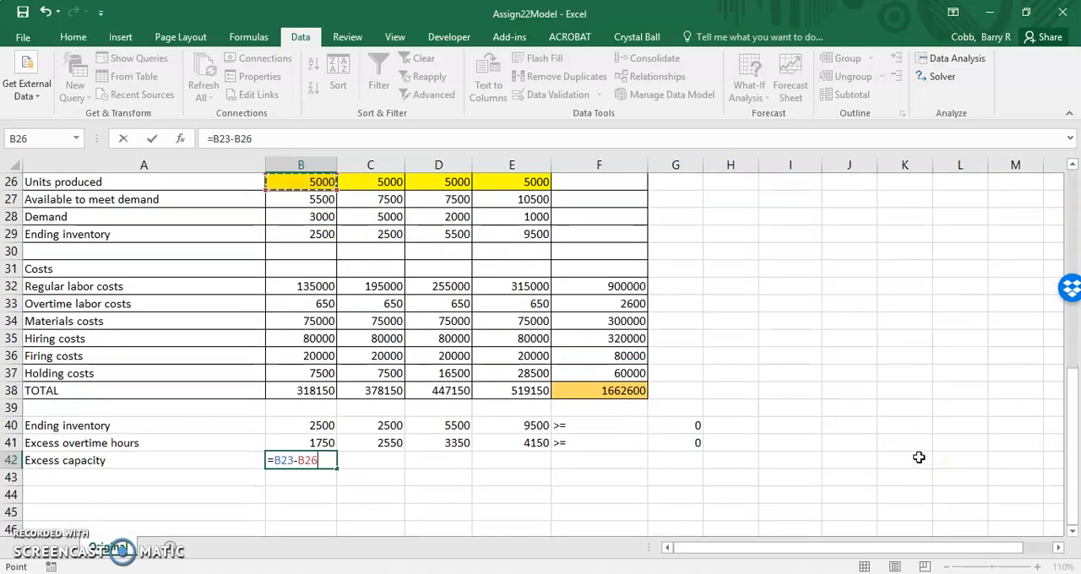
{"action": "key", "text": "Return"}
{"action": "left_click", "coordinate": [304, 460]}
{"action": "left_click_drag", "start_coordinate": [337, 469], "coordinate": [512, 463]}
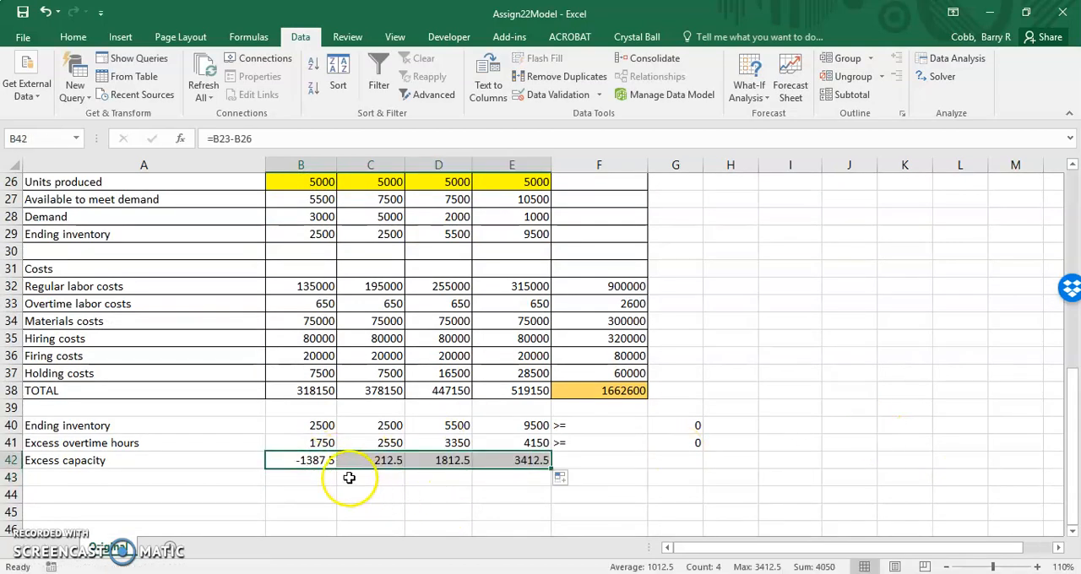
Step: Review the formulas in B40, B41 and B42 and trace which model cells each constraint row refers to
{"action": "left_click", "coordinate": [315, 462]}
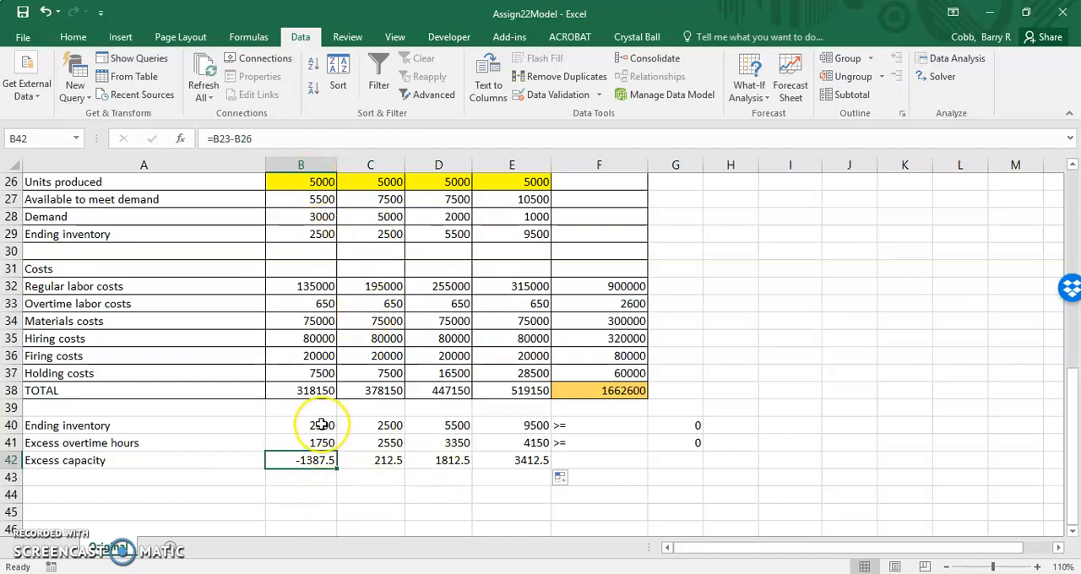
{"action": "left_click", "coordinate": [322, 424]}
{"action": "type", "text": "=B29"}
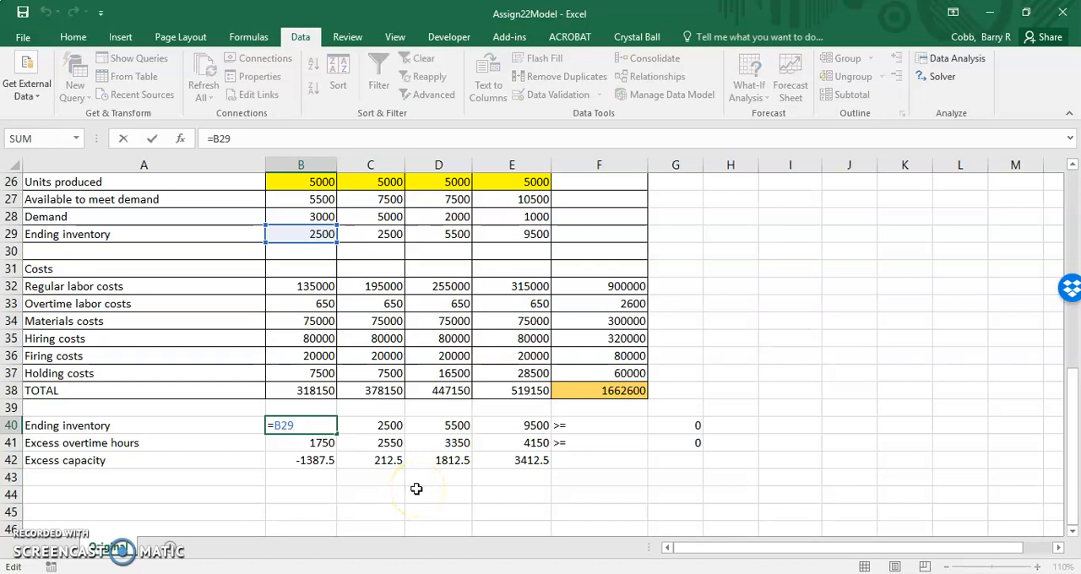
{"action": "key", "text": "Return"}
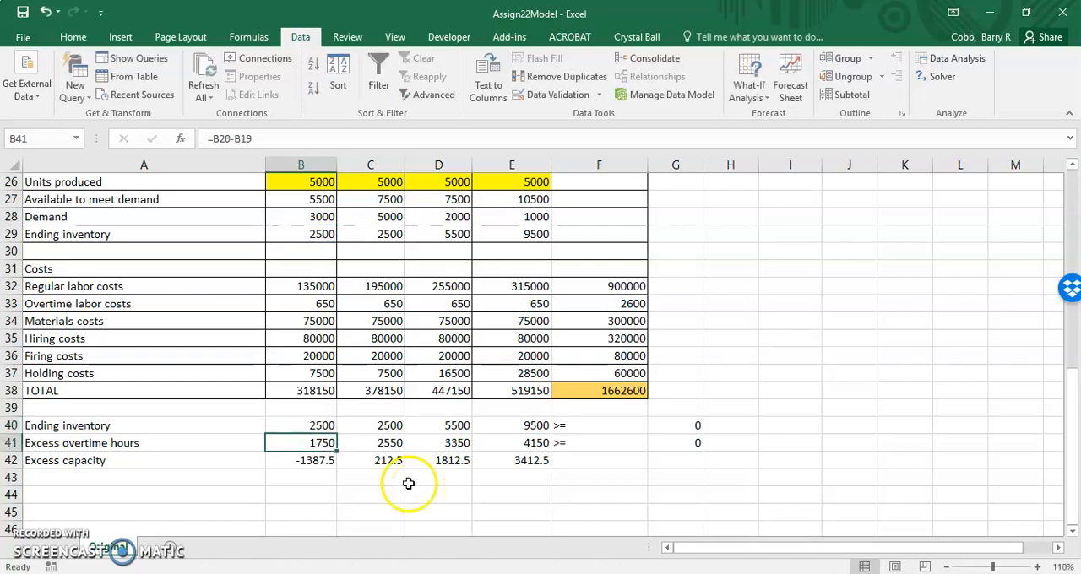
{"action": "key", "text": "Return"}
{"action": "double_click", "coordinate": [301, 445]}
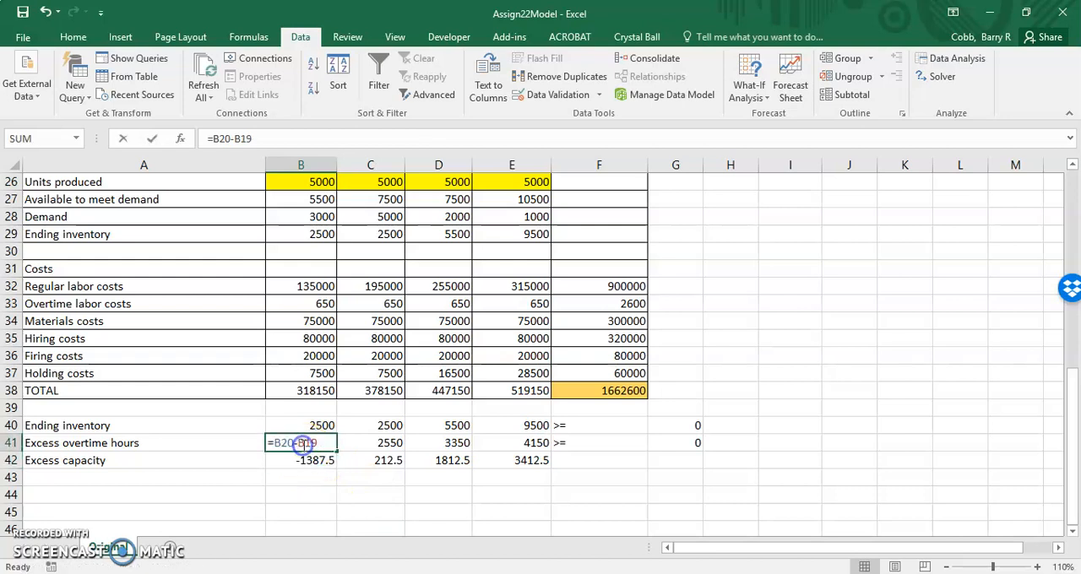
{"action": "scroll", "coordinate": [340, 452], "scroll_direction": "down", "scroll_amount": 1}
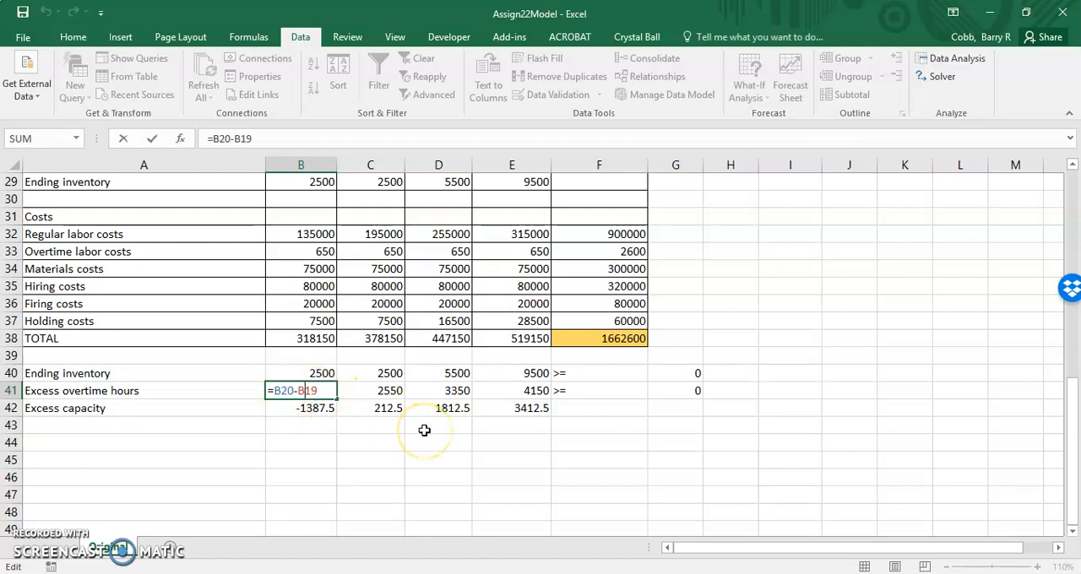
{"action": "scroll", "coordinate": [424, 430], "scroll_direction": "up", "scroll_amount": 6}
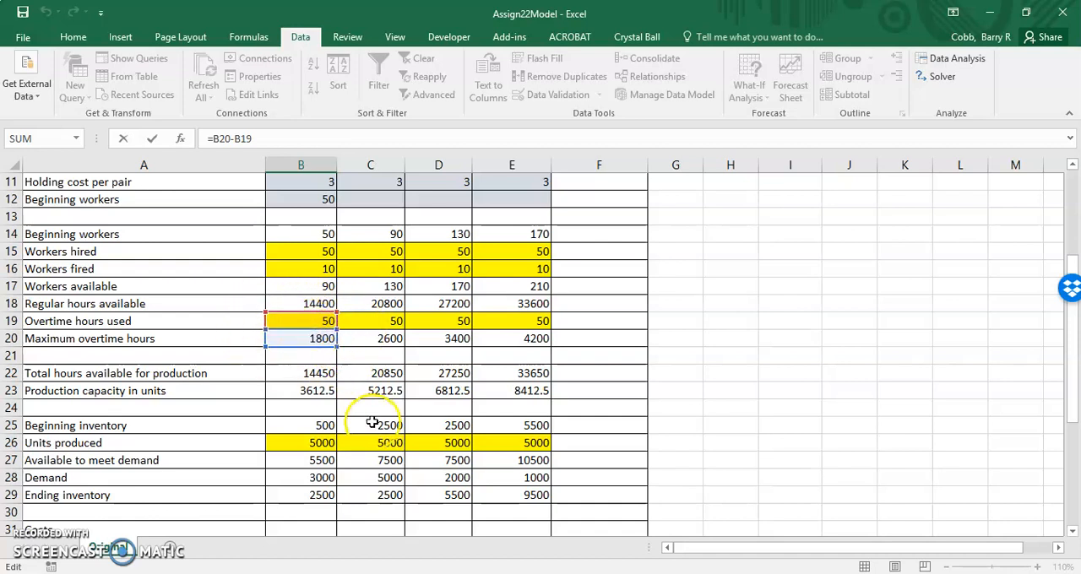
{"action": "scroll", "coordinate": [373, 422], "scroll_direction": "down", "scroll_amount": 6}
{"action": "key", "text": "Return"}
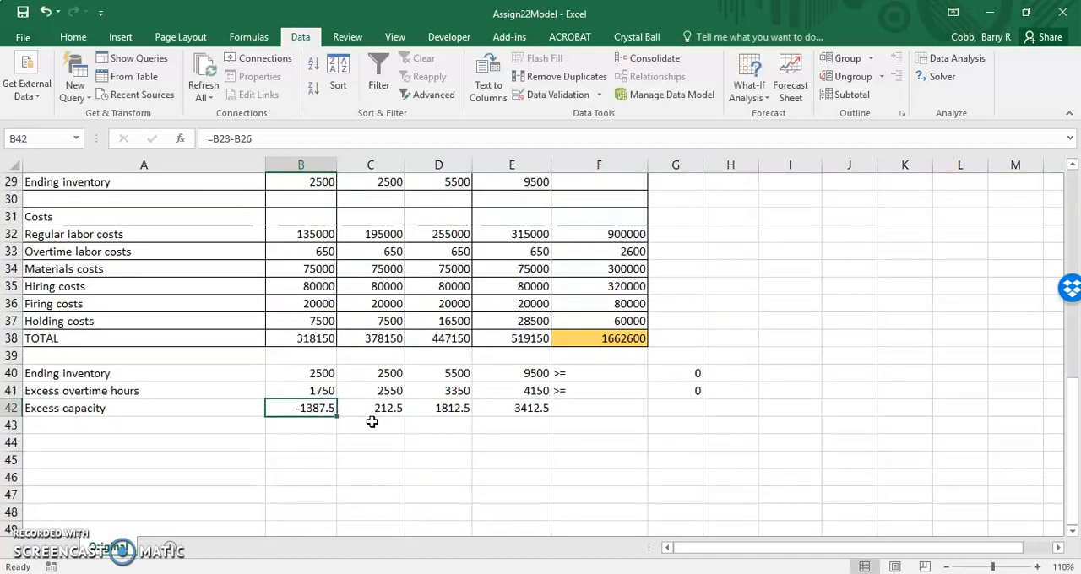
{"action": "double_click", "coordinate": [301, 409]}
{"action": "scroll", "coordinate": [639, 406], "scroll_direction": "up", "scroll_amount": 4}
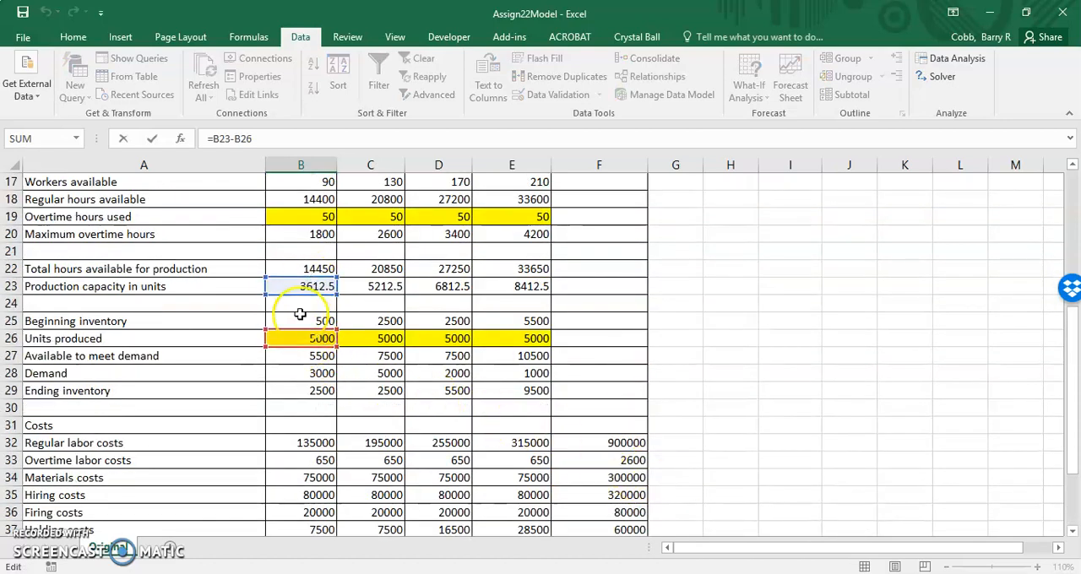
{"action": "scroll", "coordinate": [302, 355], "scroll_direction": "down", "scroll_amount": 4}
{"action": "key", "text": "Return"}
Step: Enter the ">=" sign in F42 and the limit 0 in G42 for the excess capacity row
{"action": "left_click", "coordinate": [575, 406]}
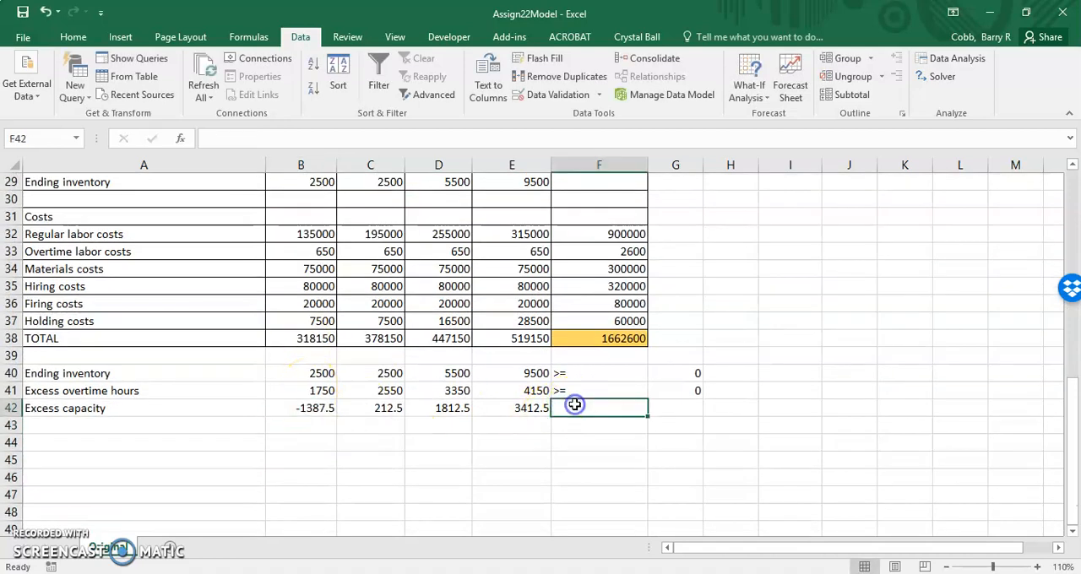
{"action": "type", "text": ">="}
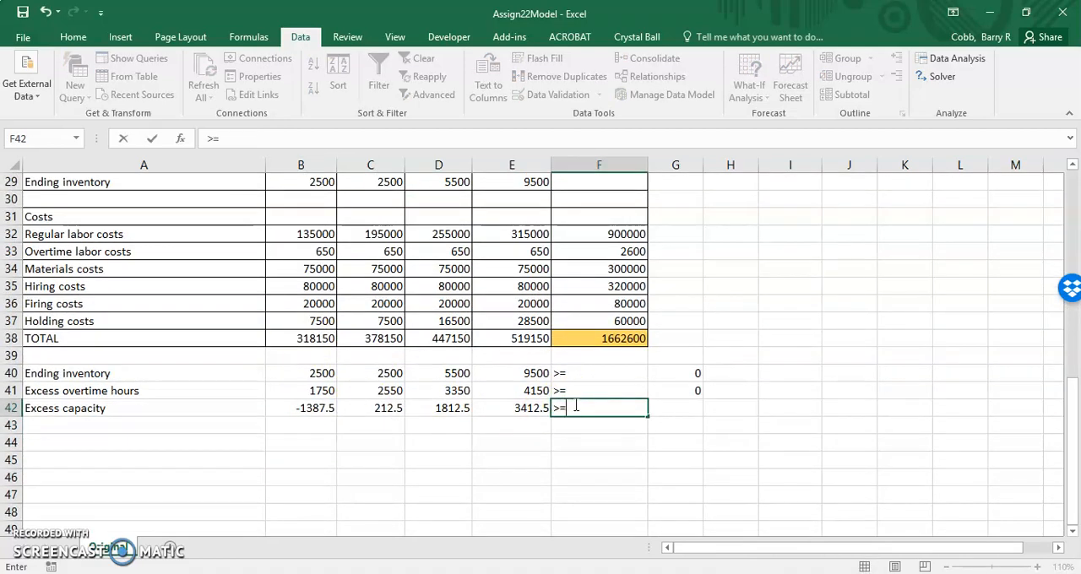
{"action": "key", "text": "Tab"}
{"action": "type", "text": "0"}
{"action": "key", "text": "Return"}
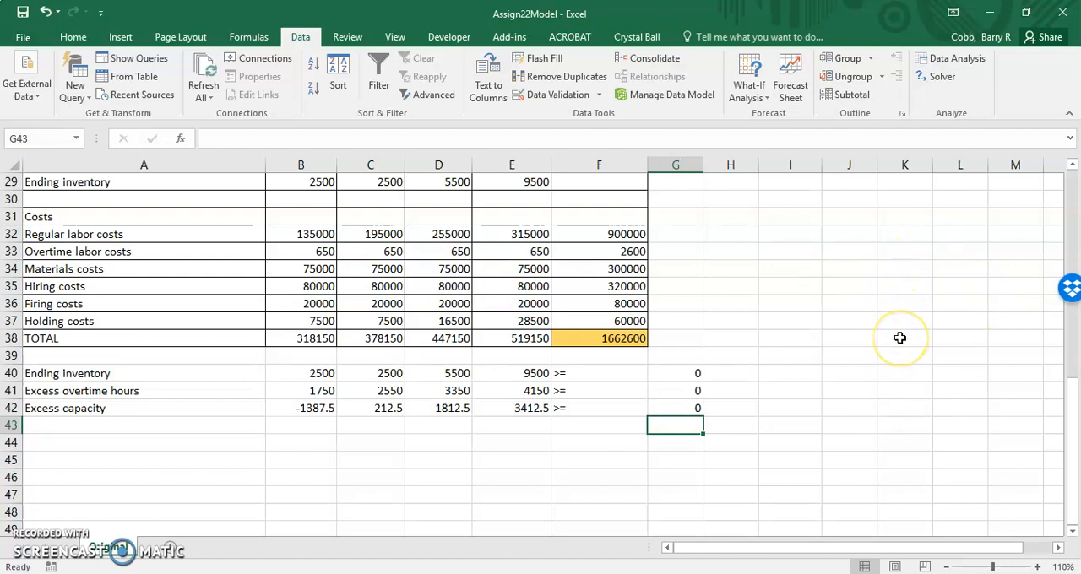
Step: Open Solver and set its objective to minimize the total cost in F38
{"action": "left_click", "coordinate": [938, 76]}
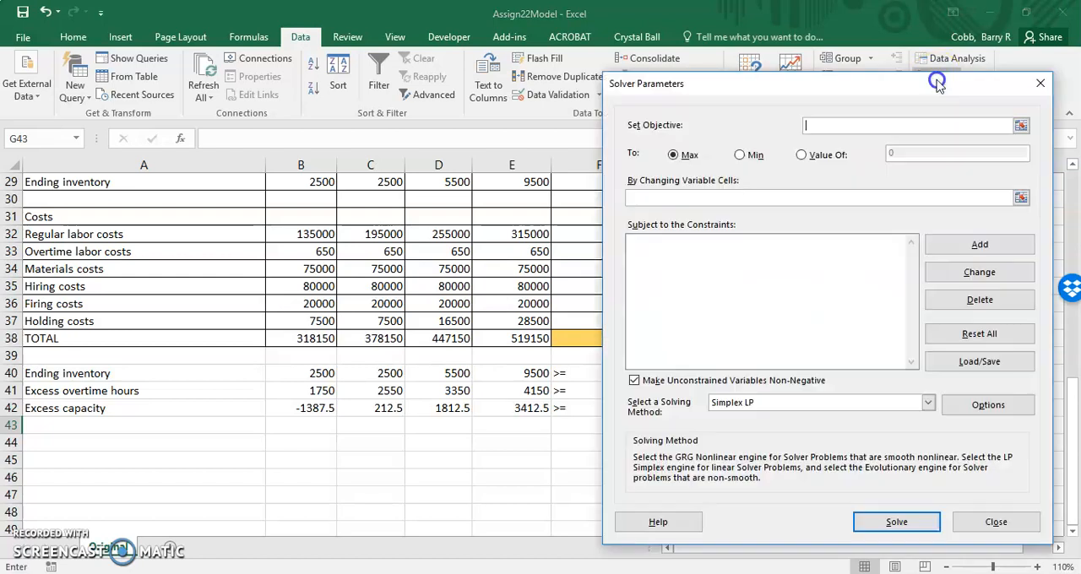
{"action": "left_click_drag", "start_coordinate": [692, 80], "coordinate": [196, 77]}
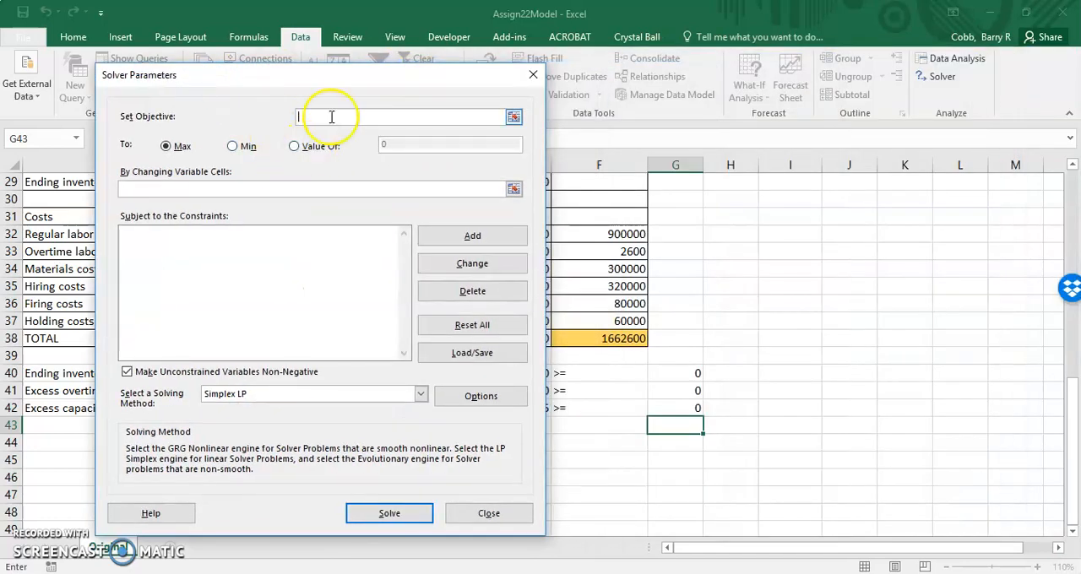
{"action": "left_click", "coordinate": [618, 338]}
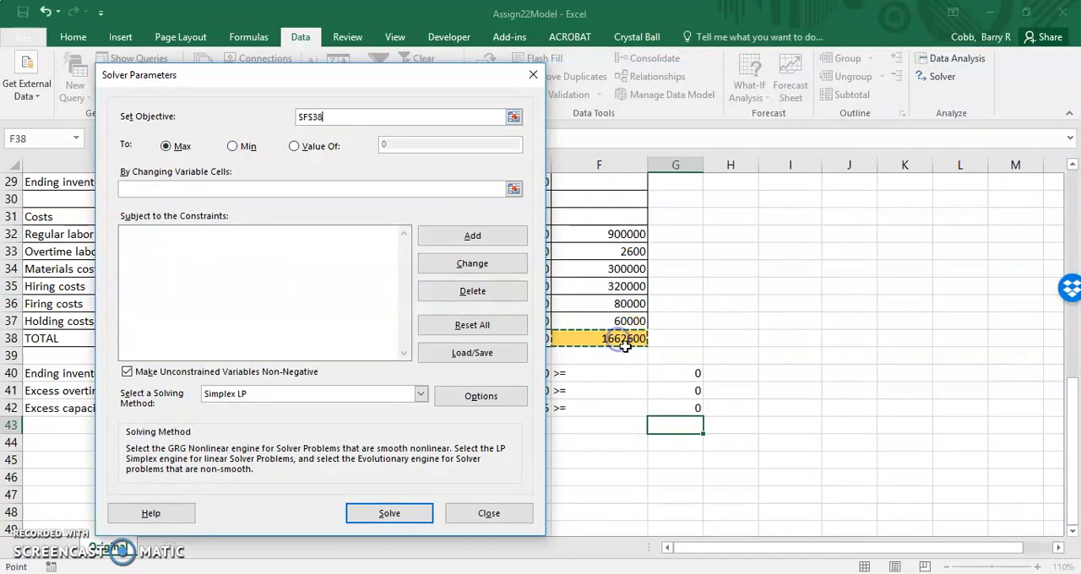
{"action": "left_click", "coordinate": [243, 147]}
{"action": "left_click_drag", "start_coordinate": [318, 74], "coordinate": [685, 56]}
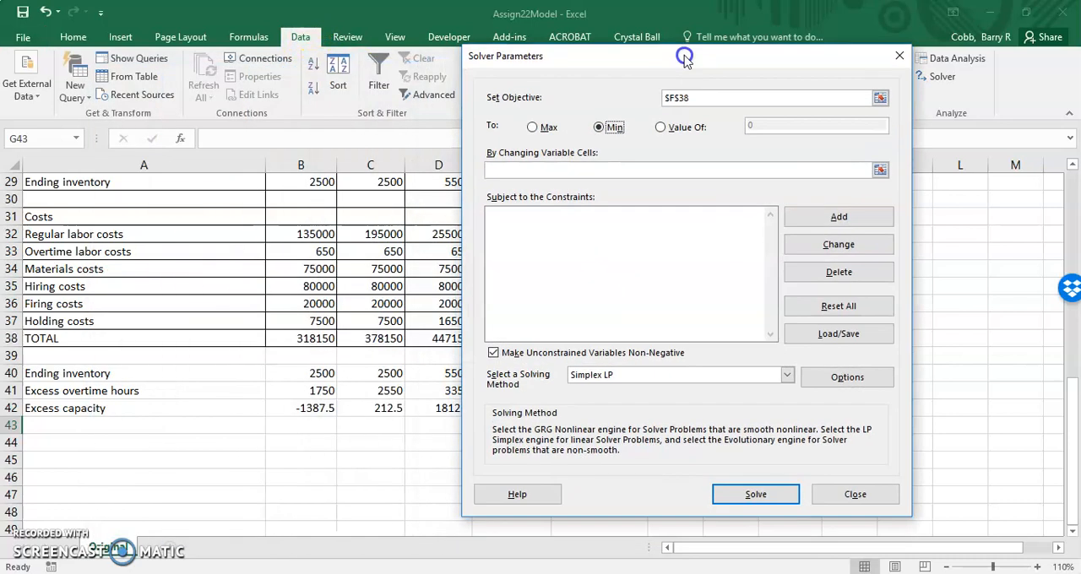
Step: Set the changing variable cells to the yellow decision ranges B15:E16, B19:E19 and B26:E26
{"action": "left_click", "coordinate": [507, 170]}
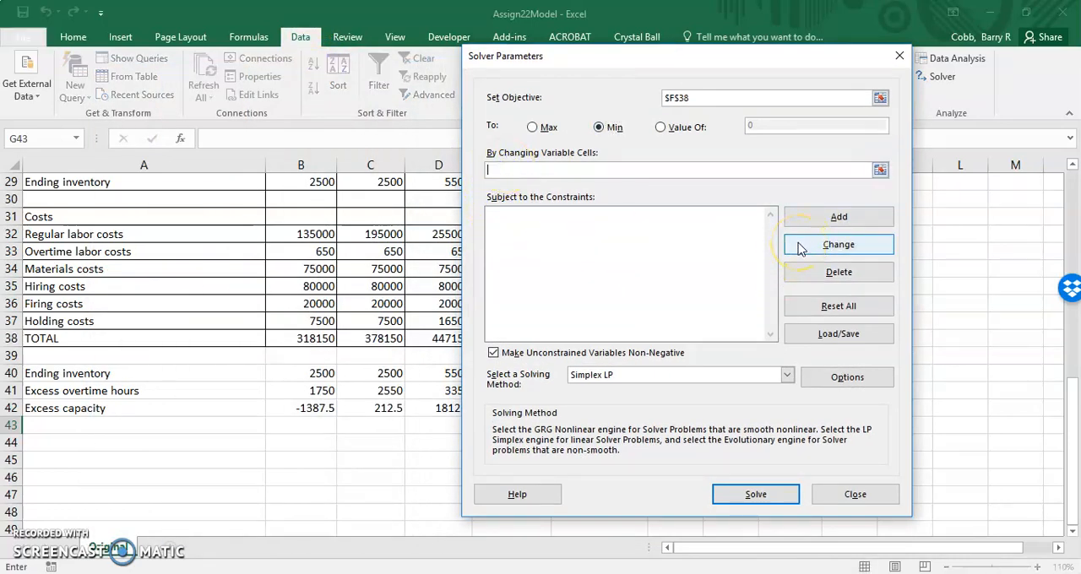
{"action": "left_click", "coordinate": [881, 170]}
{"action": "scroll", "coordinate": [813, 390], "scroll_direction": "up", "scroll_amount": 3}
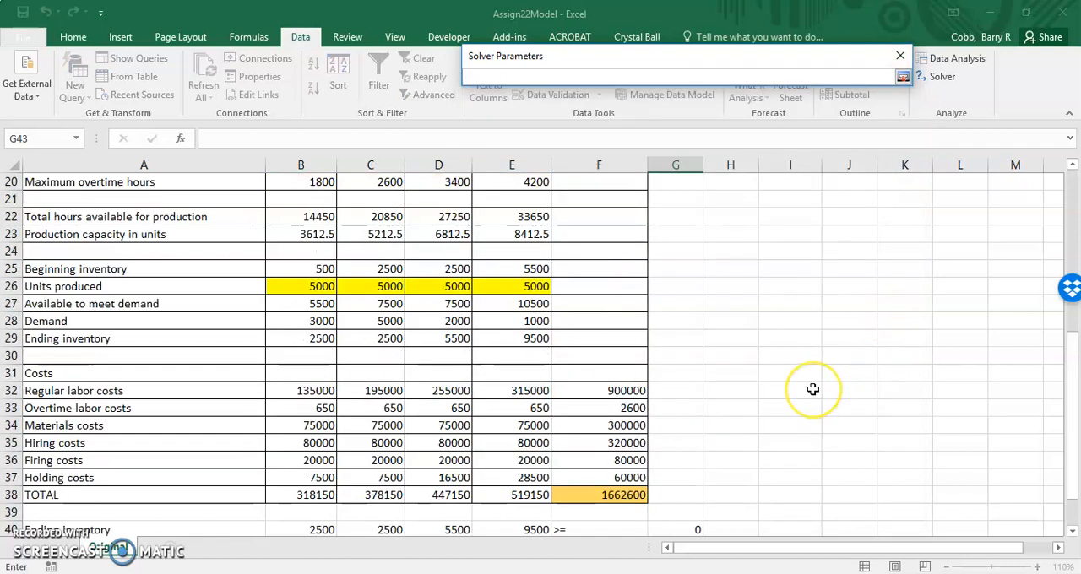
{"action": "scroll", "coordinate": [813, 390], "scroll_direction": "up", "scroll_amount": 3}
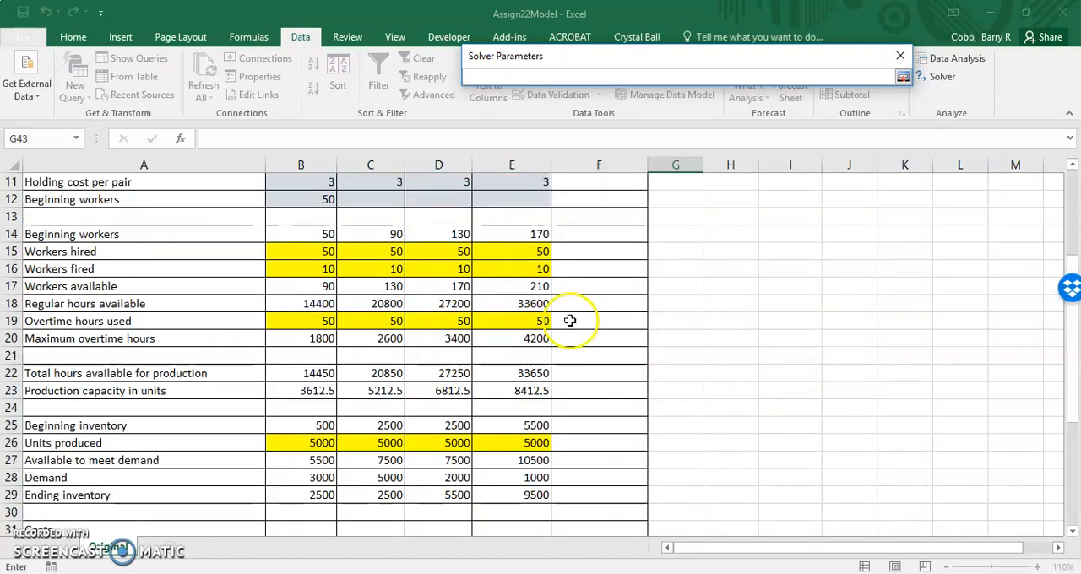
{"action": "left_click_drag", "start_coordinate": [303, 250], "coordinate": [505, 265]}
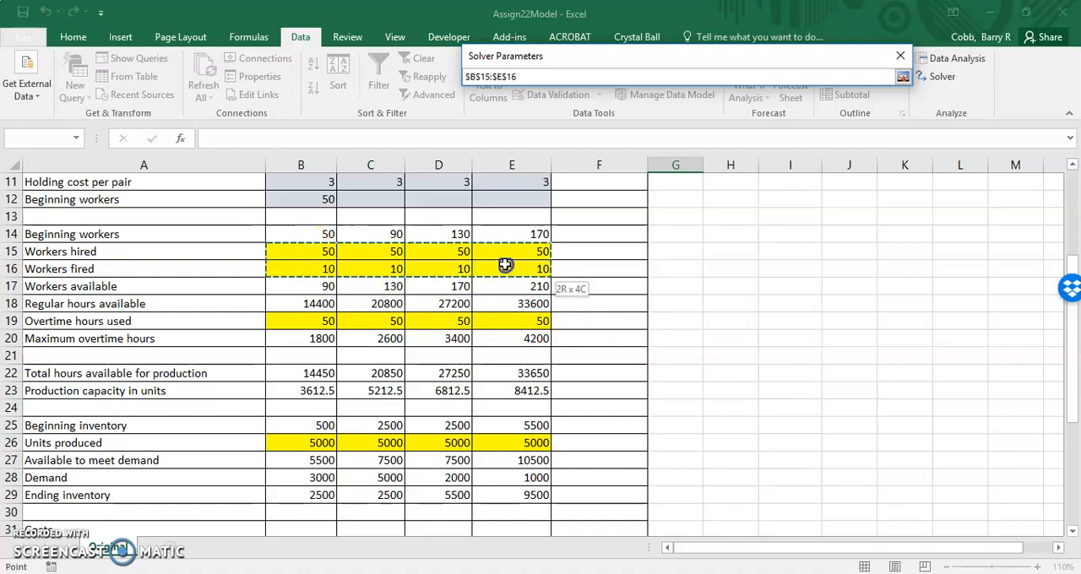
{"action": "left_click_drag", "start_coordinate": [505, 266], "coordinate": [505, 265]}
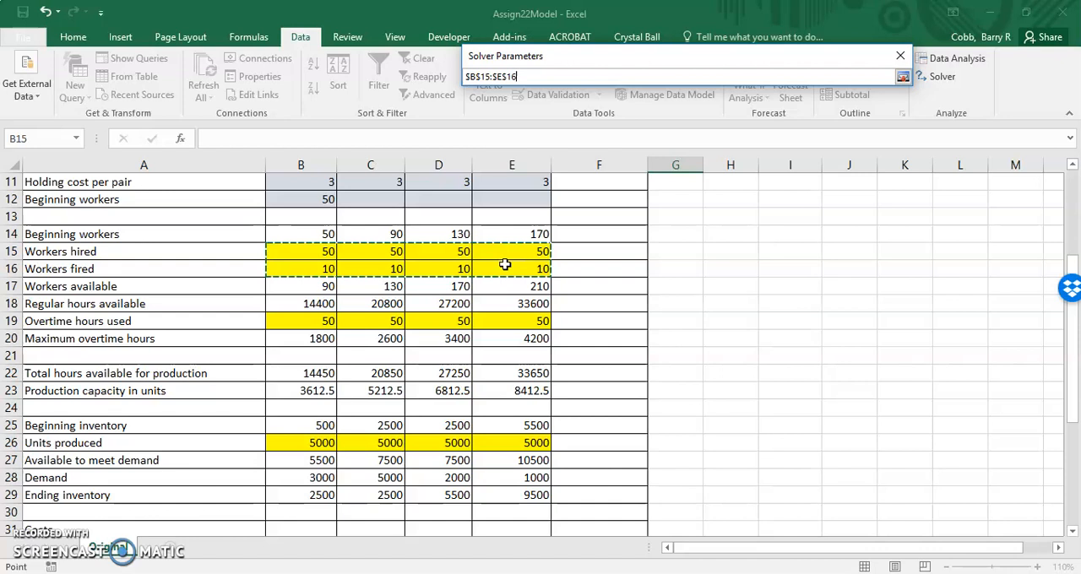
{"action": "left_click_drag", "start_coordinate": [326, 319], "coordinate": [483, 315]}
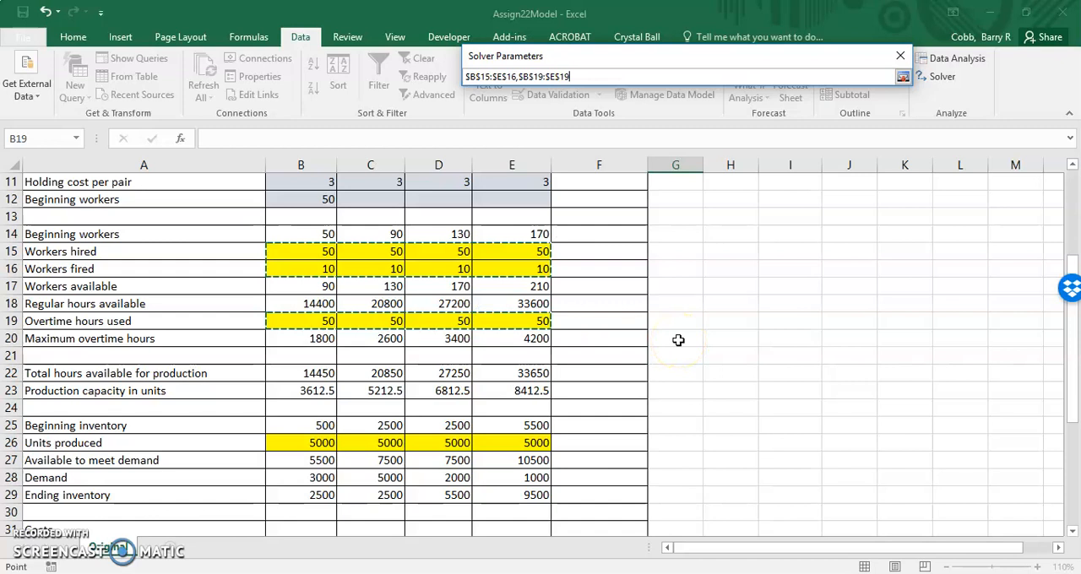
{"action": "left_click_drag", "start_coordinate": [314, 442], "coordinate": [506, 442]}
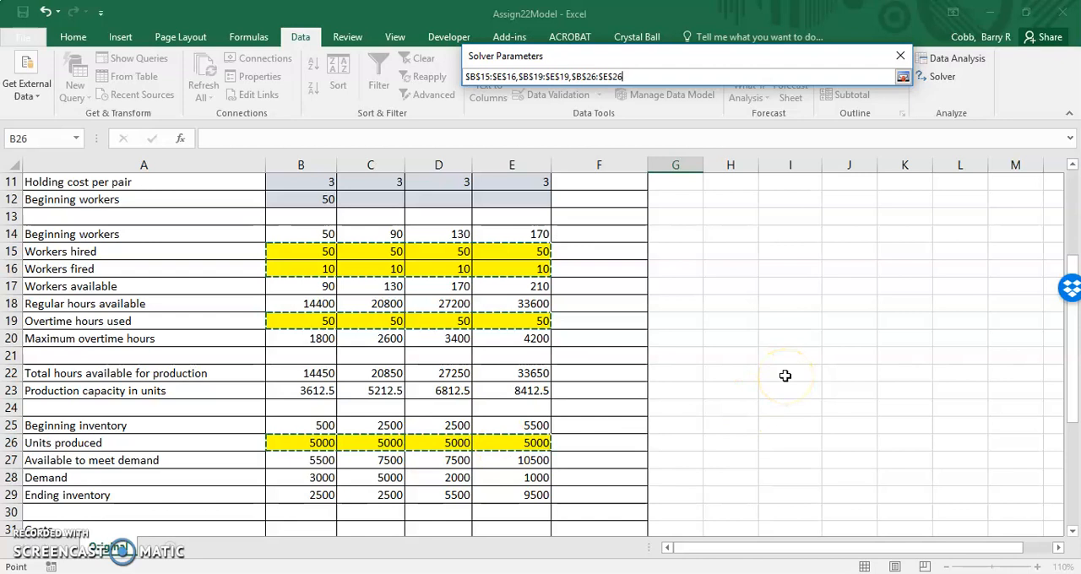
{"action": "left_click", "coordinate": [903, 76]}
Step: Add a Solver constraint requiring the ending inventory, excess overtime and excess capacity cells B40:E42 to be >= 0
{"action": "left_click_drag", "start_coordinate": [1072, 333], "coordinate": [1077, 475]}
{"action": "left_click_drag", "start_coordinate": [648, 56], "coordinate": [662, 13]}
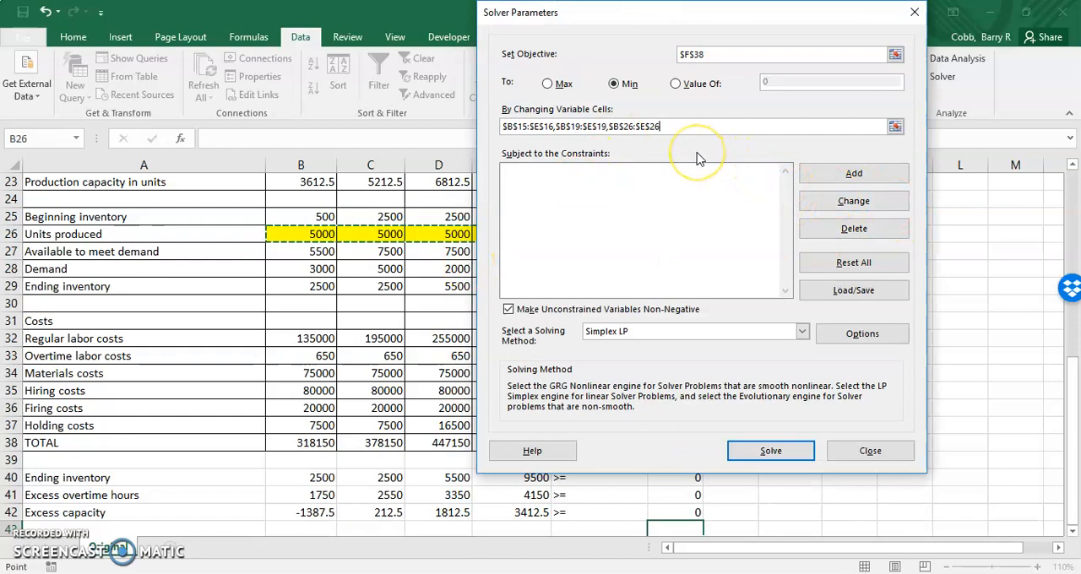
{"action": "left_click", "coordinate": [829, 176]}
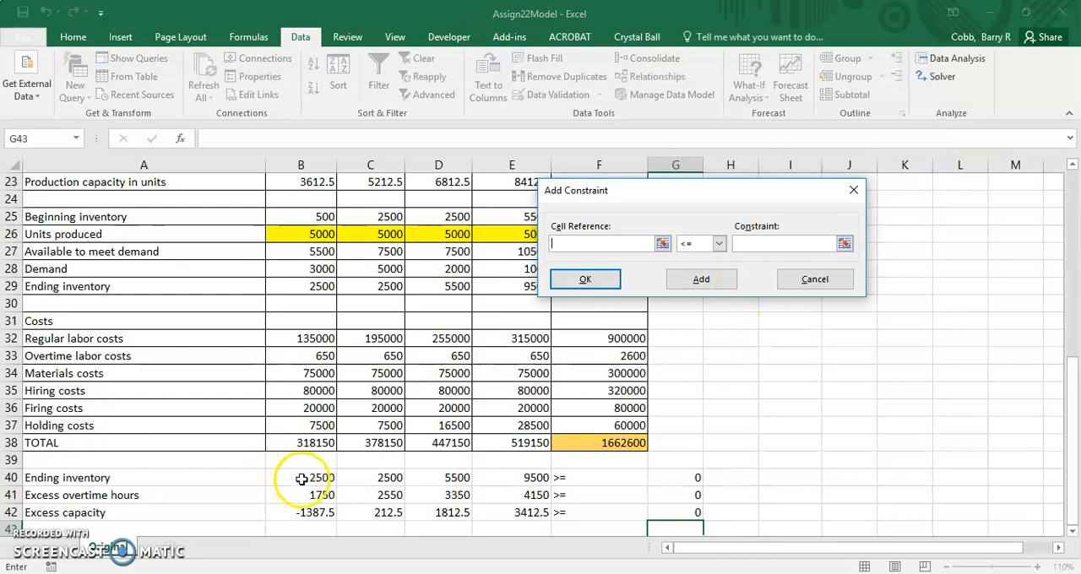
{"action": "left_click", "coordinate": [309, 478]}
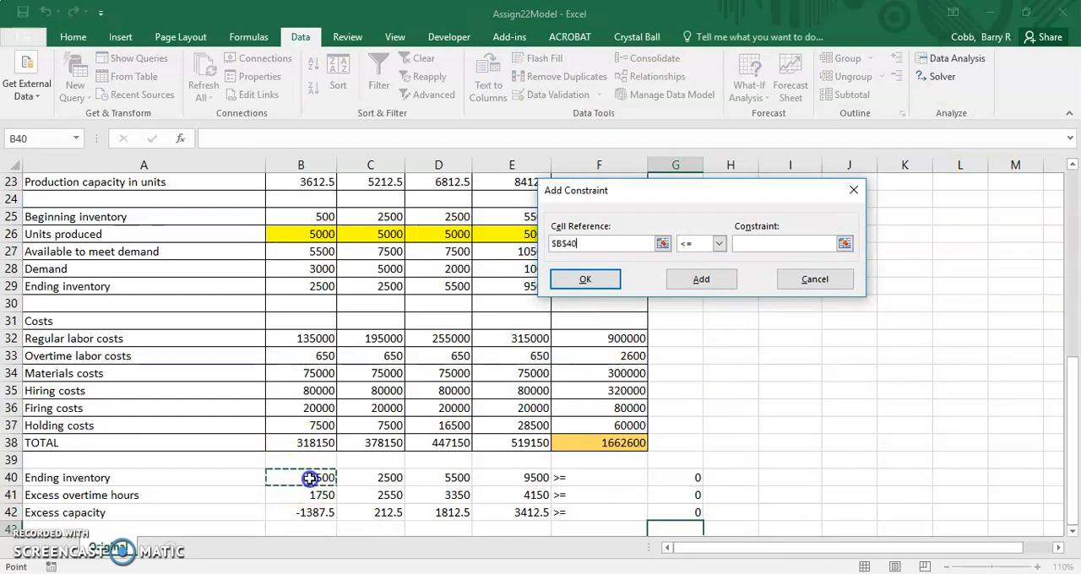
{"action": "left_click_drag", "start_coordinate": [316, 479], "coordinate": [524, 514]}
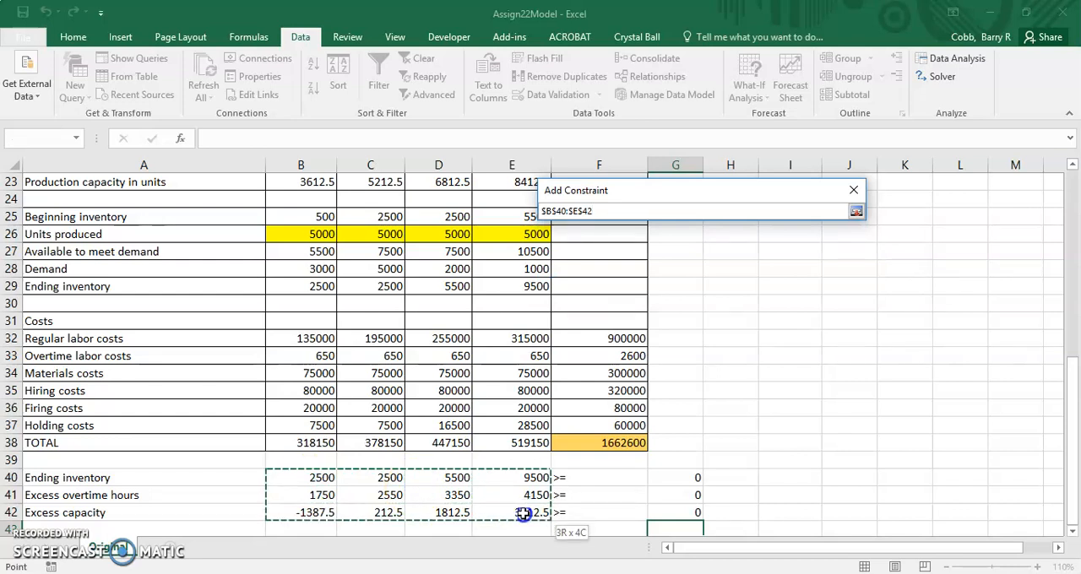
{"action": "left_click_drag", "start_coordinate": [524, 514], "coordinate": [524, 514]}
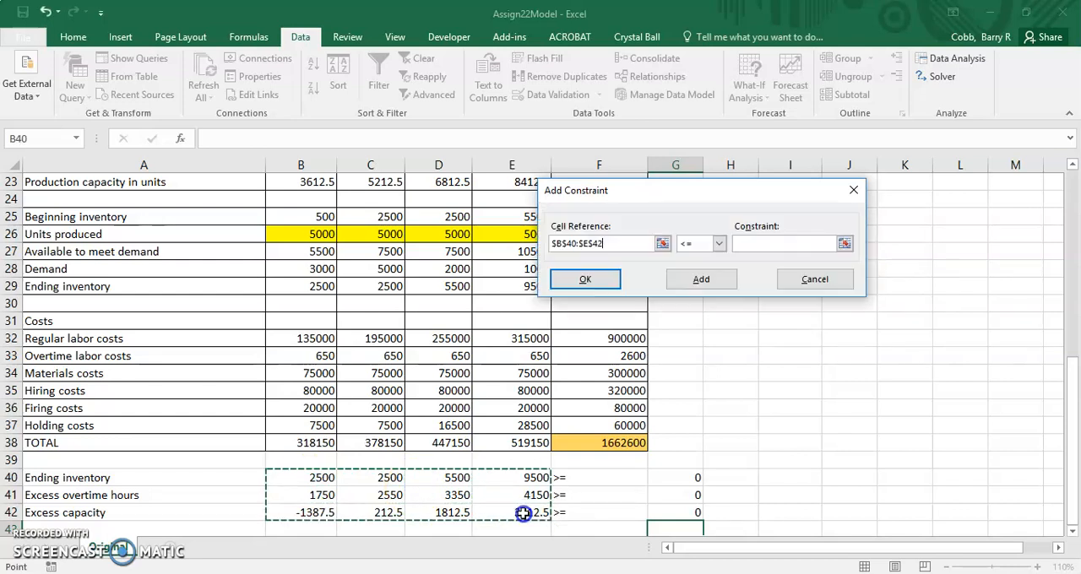
{"action": "left_click", "coordinate": [720, 244]}
{"action": "left_click", "coordinate": [706, 279]}
{"action": "left_click", "coordinate": [771, 246]}
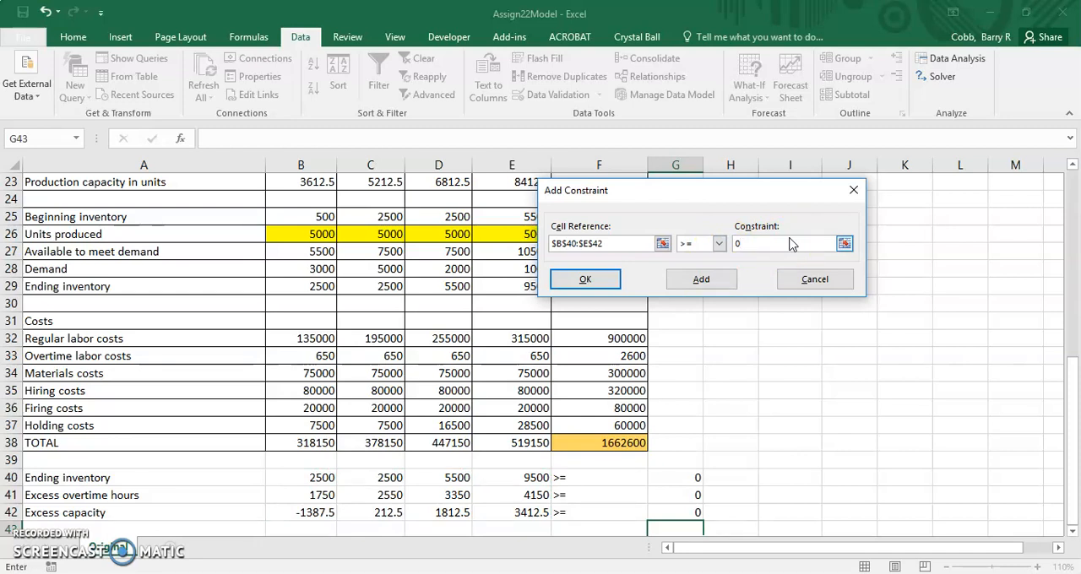
{"action": "left_click", "coordinate": [605, 286]}
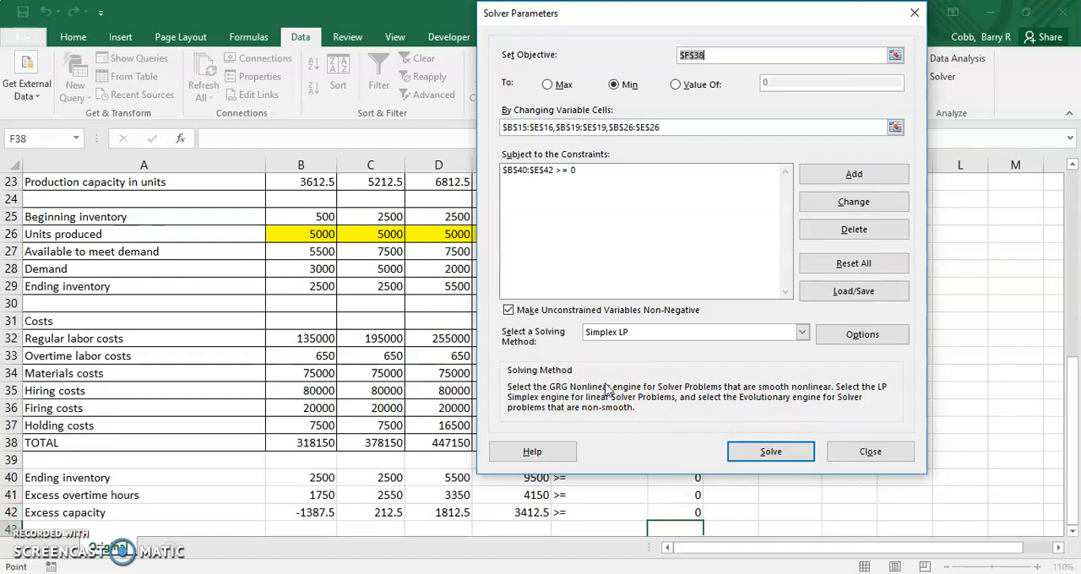
Step: Solve the model, keep the Solver solution and select the minimized total cost in F38
{"action": "left_click", "coordinate": [771, 454]}
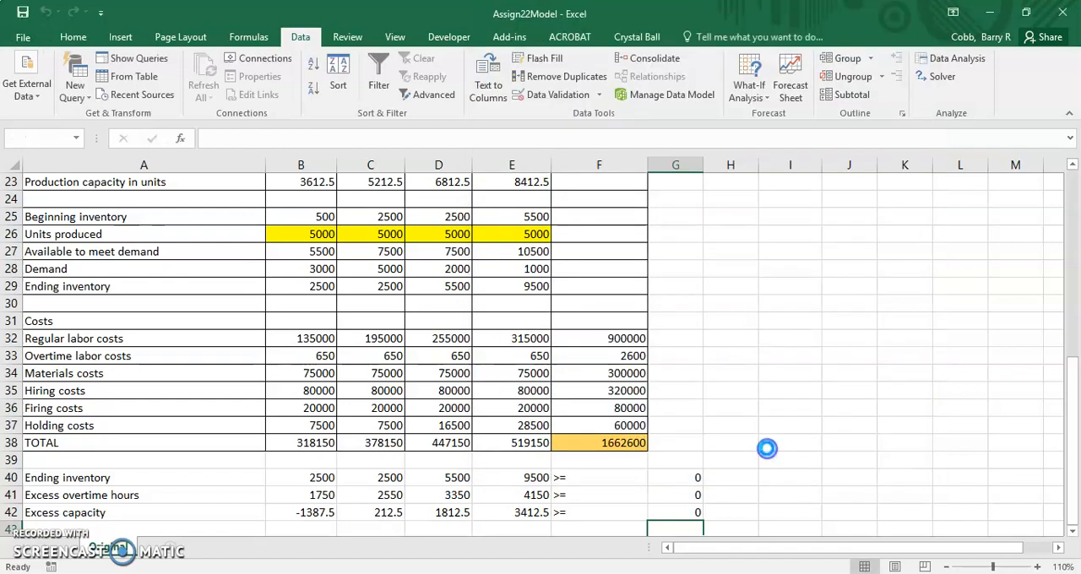
{"action": "left_click", "coordinate": [345, 329]}
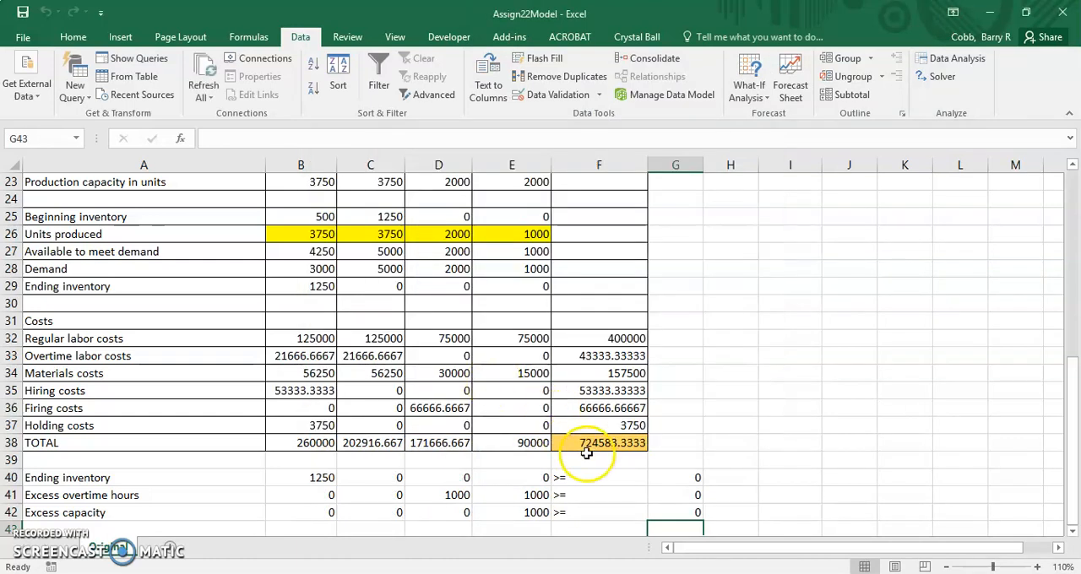
{"action": "left_click", "coordinate": [604, 445]}
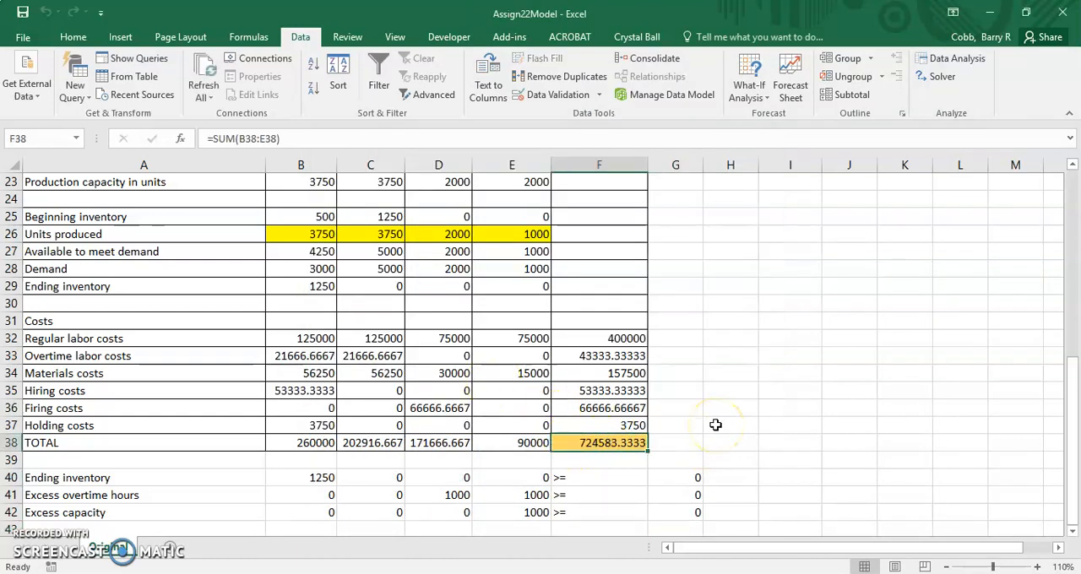